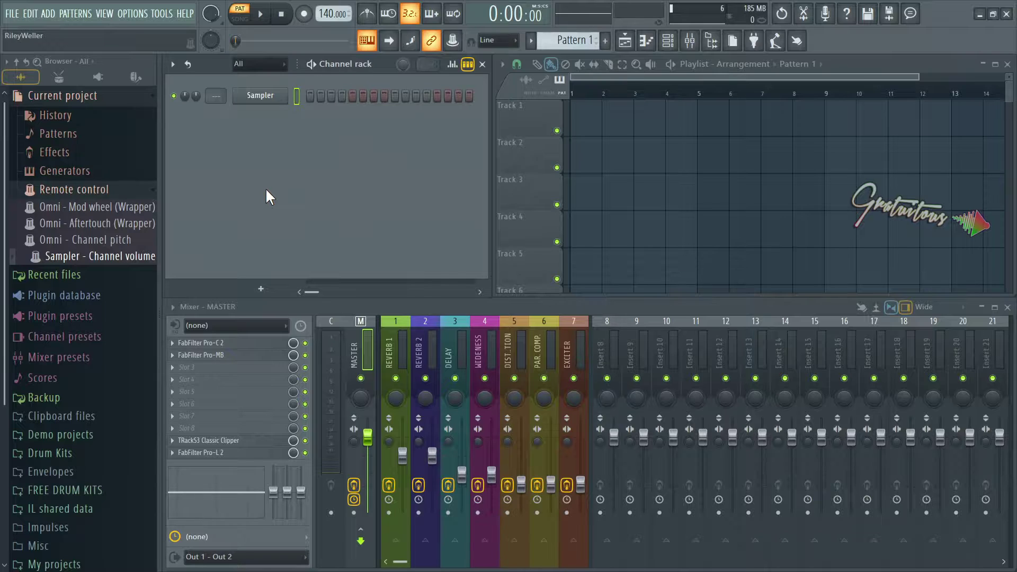
- Inspect the Remote control links listed under Current project in the browser
{"action": "left_click", "coordinate": [80, 100]}
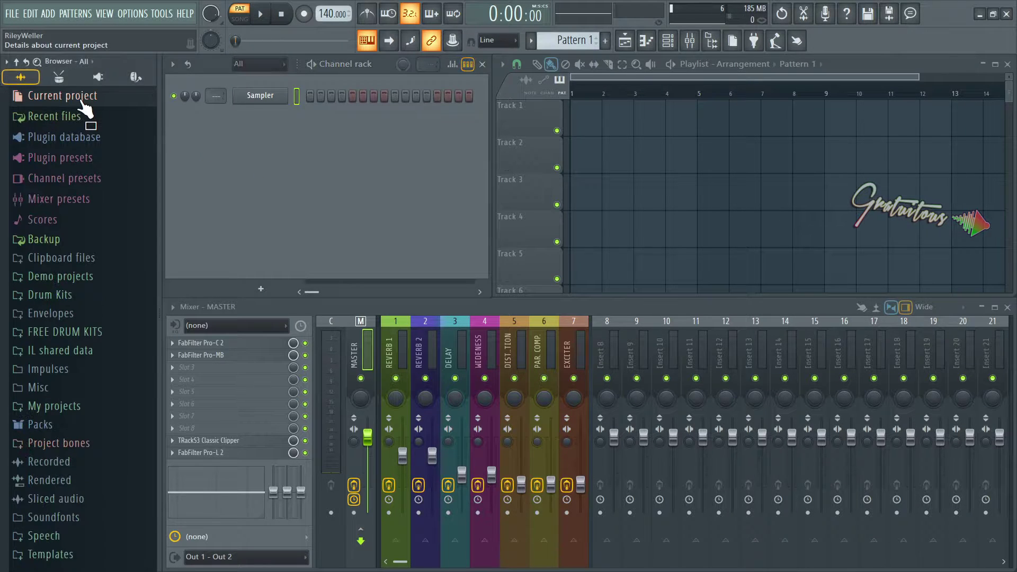
{"action": "left_click", "coordinate": [82, 101]}
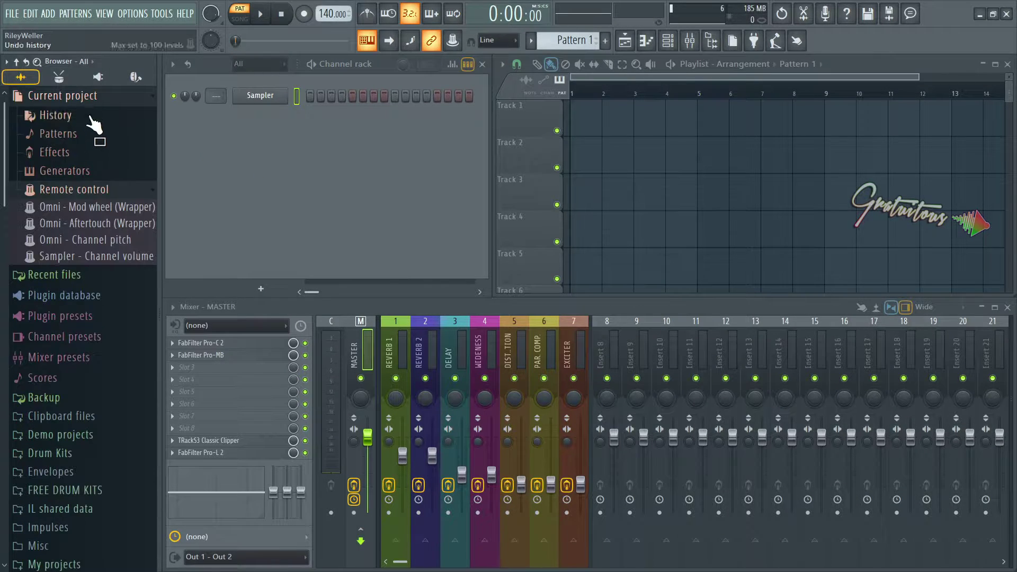
{"action": "left_click", "coordinate": [97, 191]}
{"action": "left_click", "coordinate": [97, 191]}
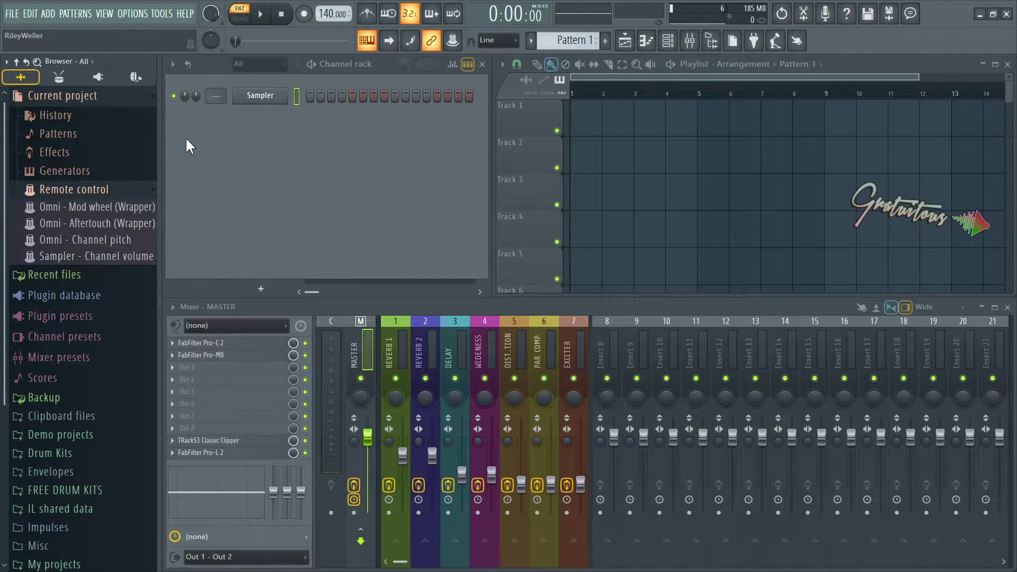
- Inspect the controller link settings of the Sampler channel's volume knob and close them
{"action": "right_click", "coordinate": [196, 95]}
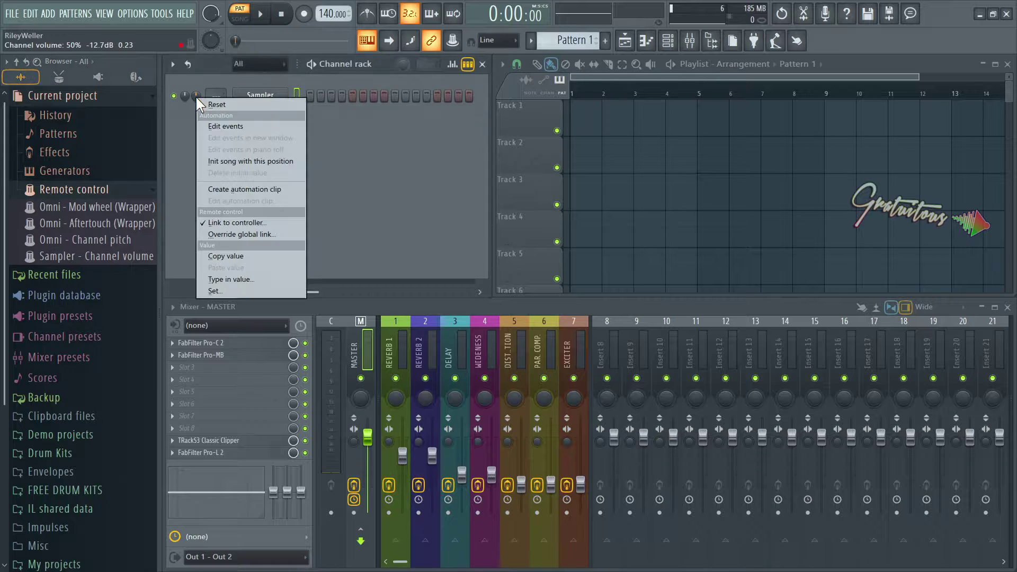
{"action": "left_click", "coordinate": [230, 223]}
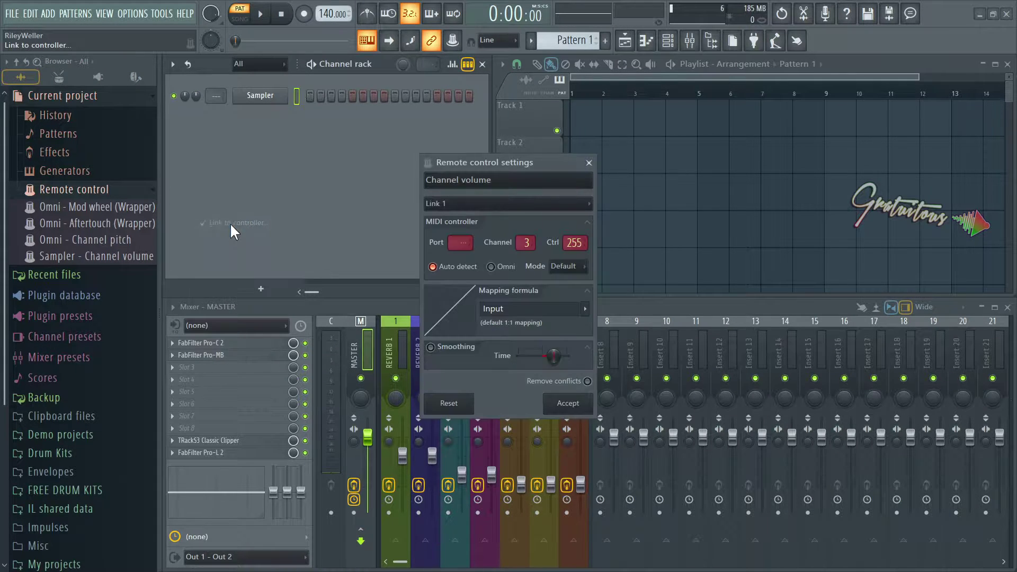
{"action": "key", "text": "Escape"}
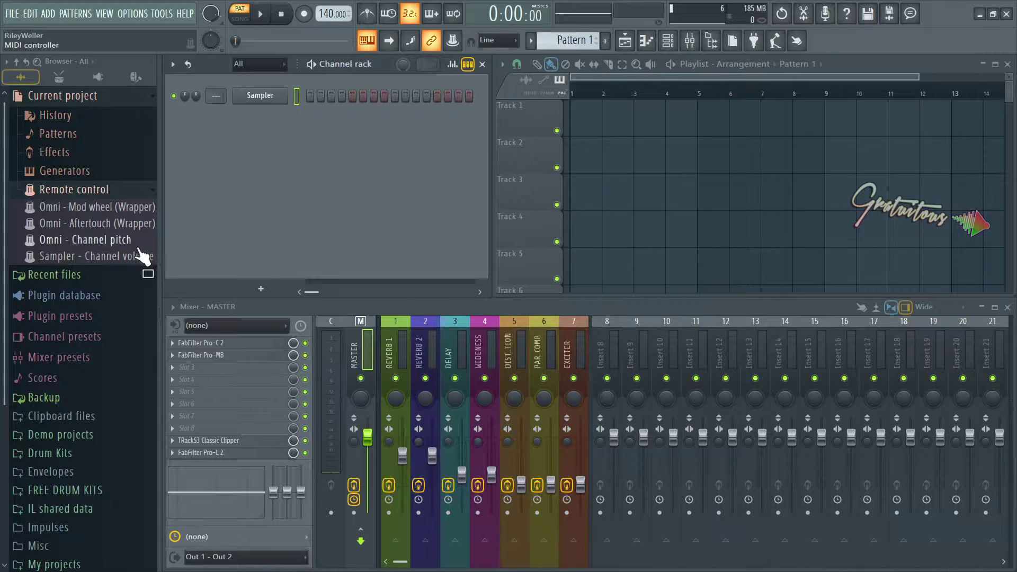
- From the project's Remote control list, reset the Sampler channel volume link and accept the change
{"action": "left_click", "coordinate": [123, 258]}
{"action": "left_click_drag", "start_coordinate": [453, 161], "coordinate": [287, 151]}
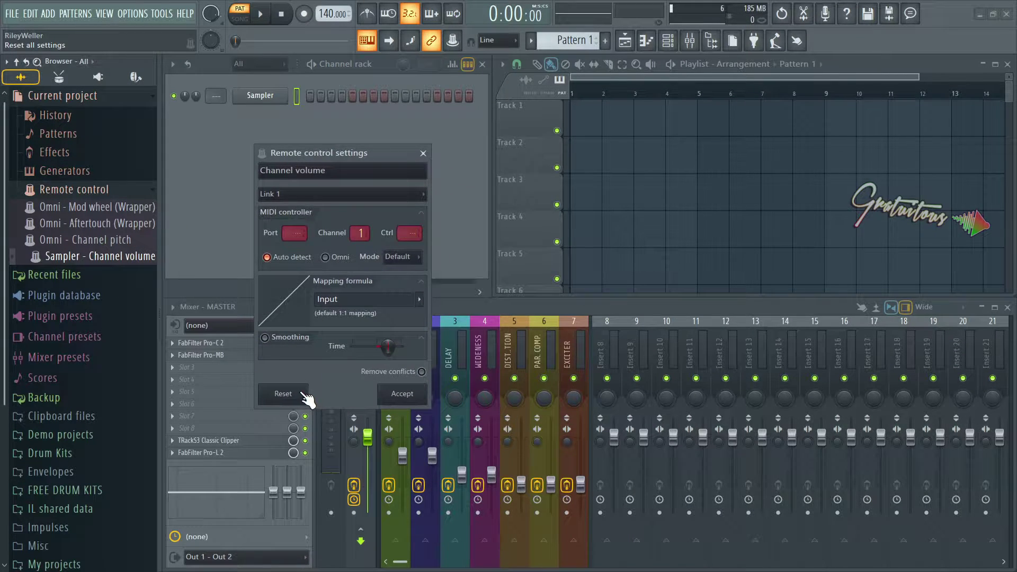
{"action": "left_click", "coordinate": [396, 395]}
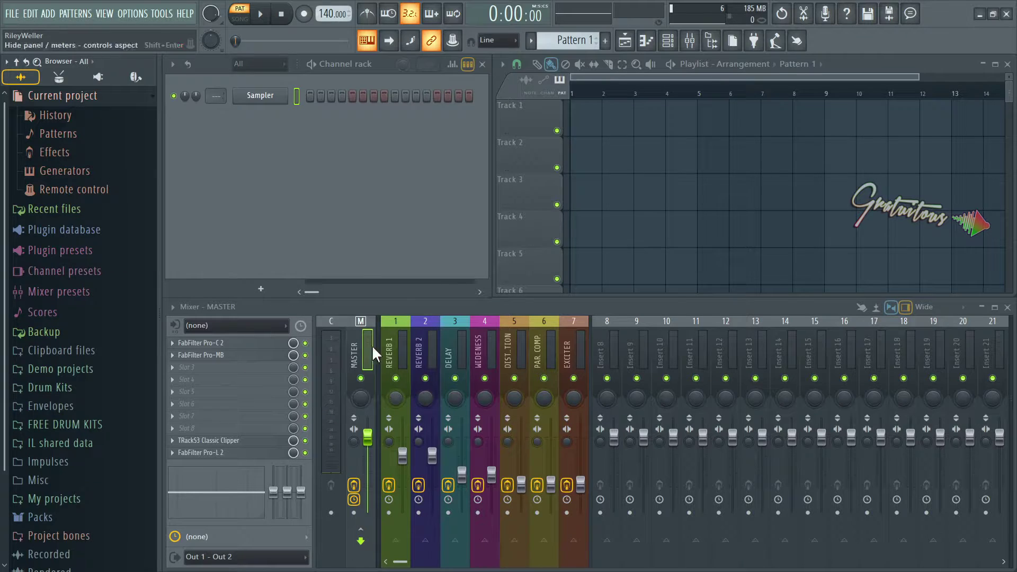
- Check the link options of the Sampler's volume and panning knobs and compare them with the Remote control list
{"action": "right_click", "coordinate": [199, 96]}
{"action": "left_click", "coordinate": [186, 205]}
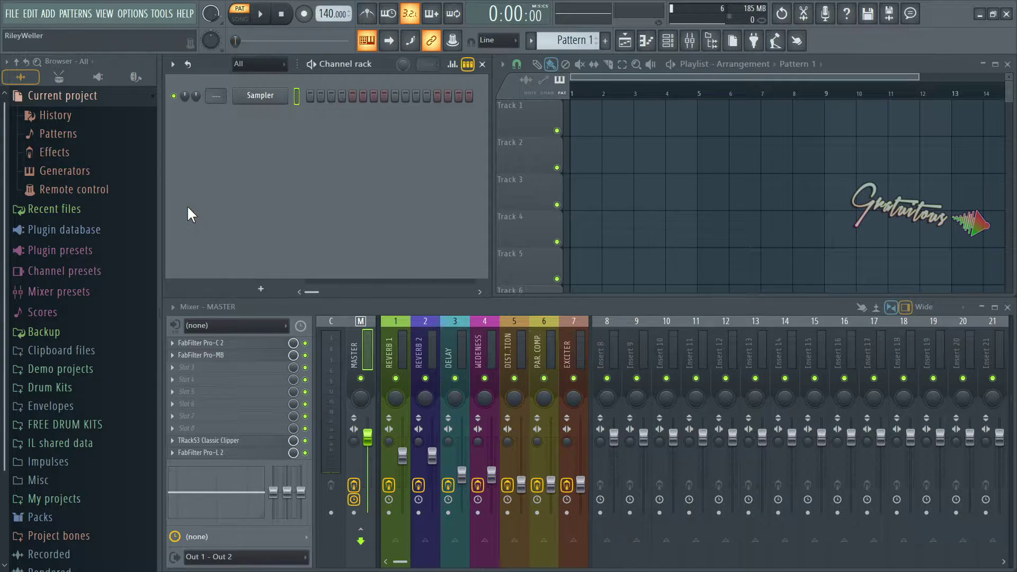
{"action": "right_click", "coordinate": [188, 99]}
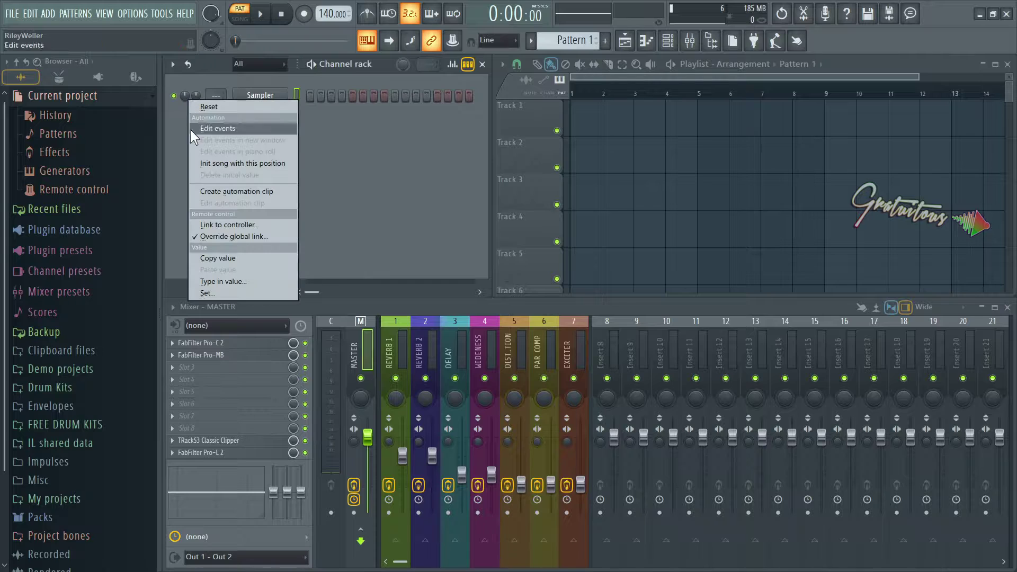
{"action": "left_click", "coordinate": [151, 190]}
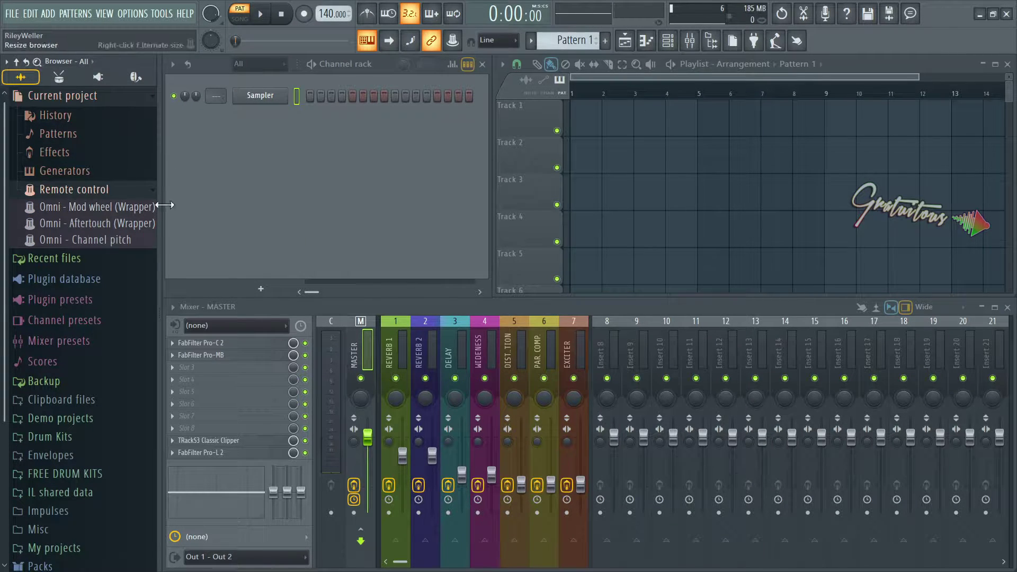
- Inspect the Override global link settings of the Sampler's panning knob and close them
{"action": "right_click", "coordinate": [186, 102]}
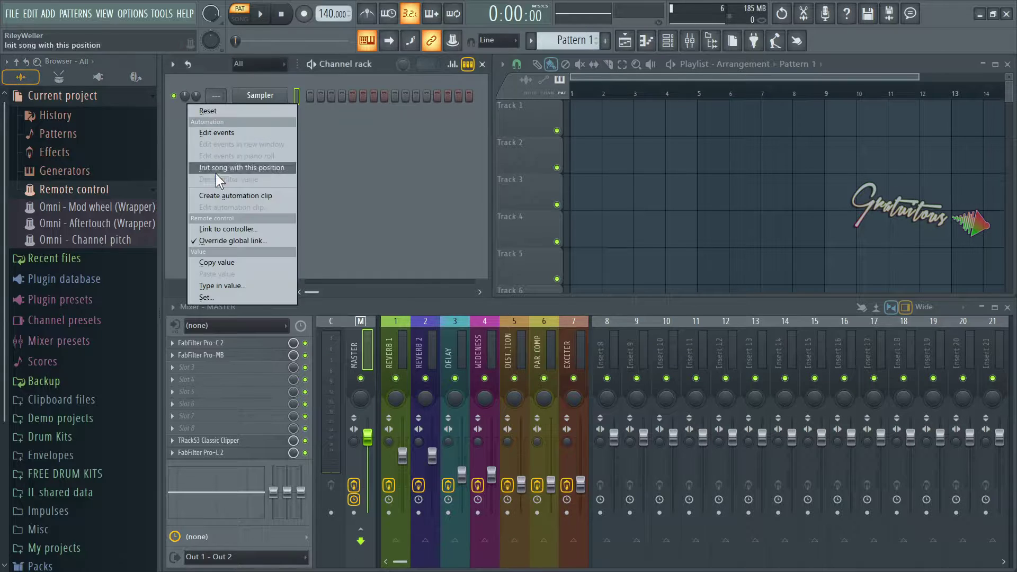
{"action": "left_click", "coordinate": [230, 245]}
{"action": "left_click_drag", "start_coordinate": [447, 195], "coordinate": [276, 186]}
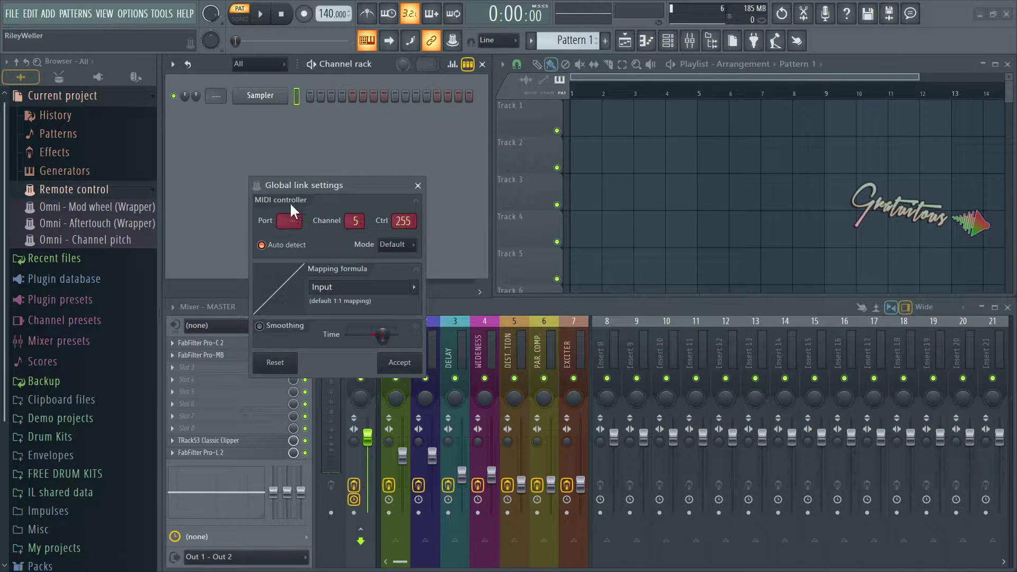
{"action": "left_click_drag", "start_coordinate": [319, 185], "coordinate": [332, 142]}
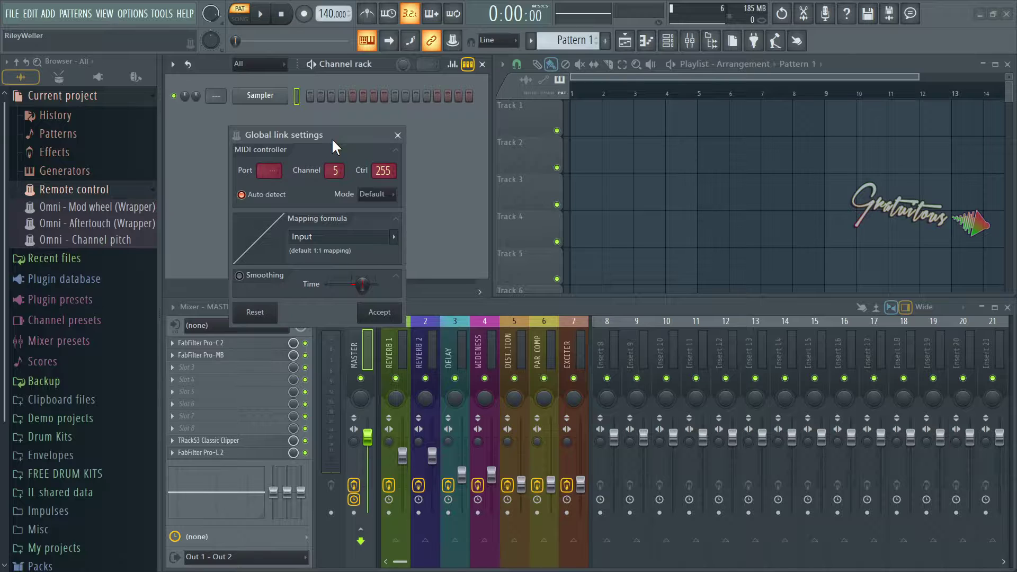
{"action": "key", "text": "Escape"}
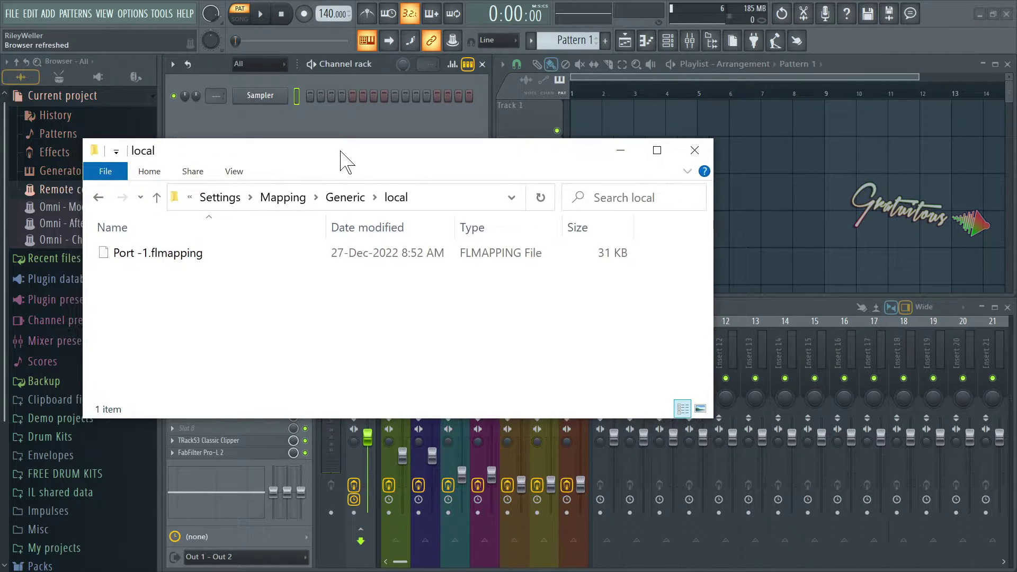
- In File Explorer, reveal the full path of the Mapping\Generic\local folder and select the Port -1.flmapping file
{"action": "left_click", "coordinate": [430, 198]}
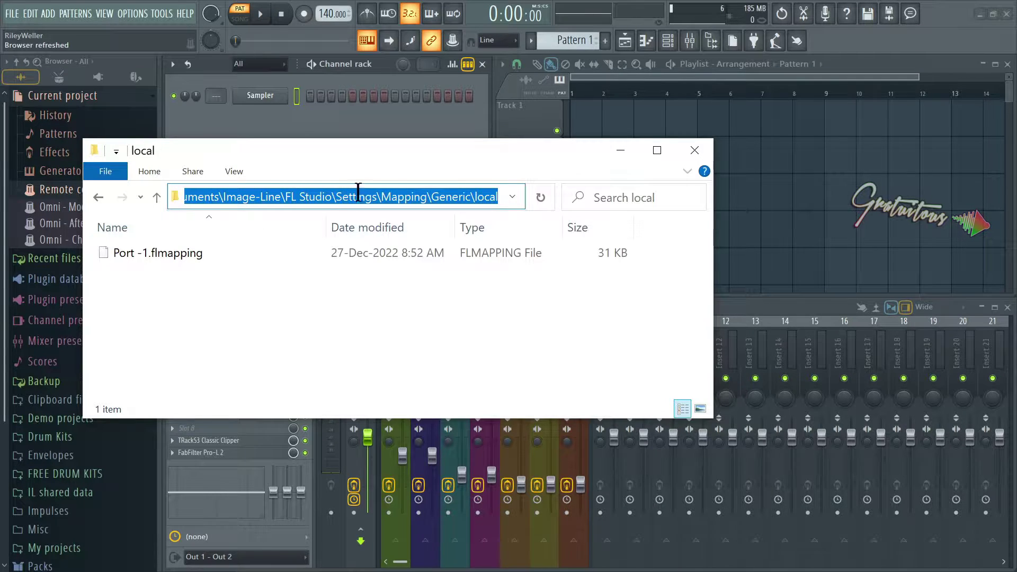
{"action": "left_click", "coordinate": [384, 283]}
{"action": "left_click", "coordinate": [187, 254]}
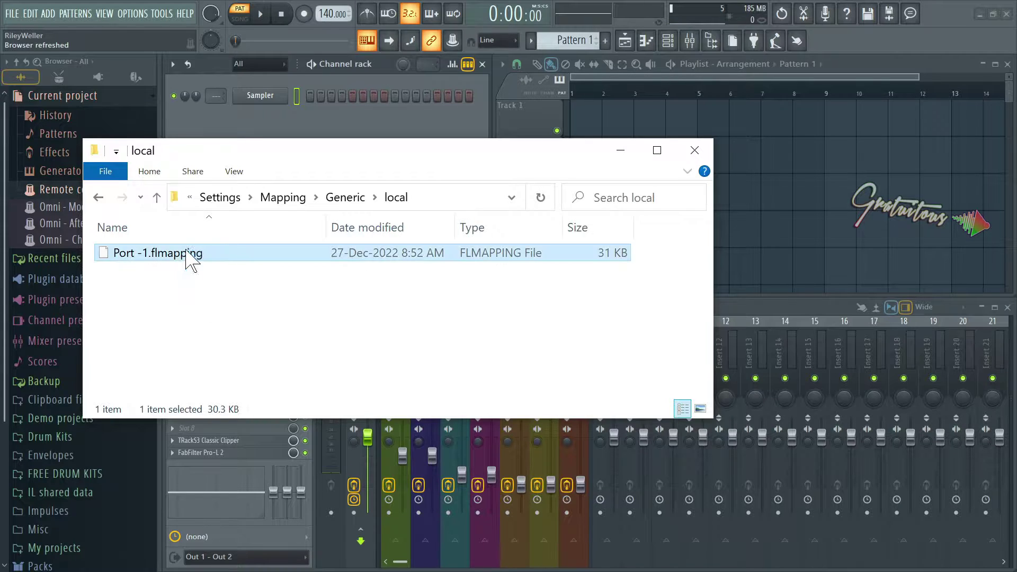
{"action": "left_click", "coordinate": [168, 309]}
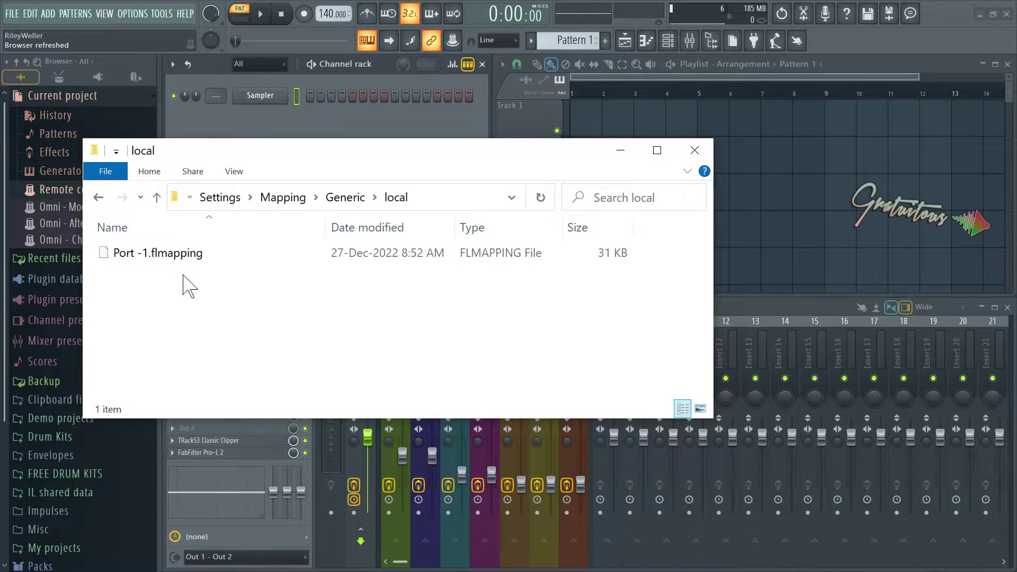
{"action": "left_click", "coordinate": [185, 257]}
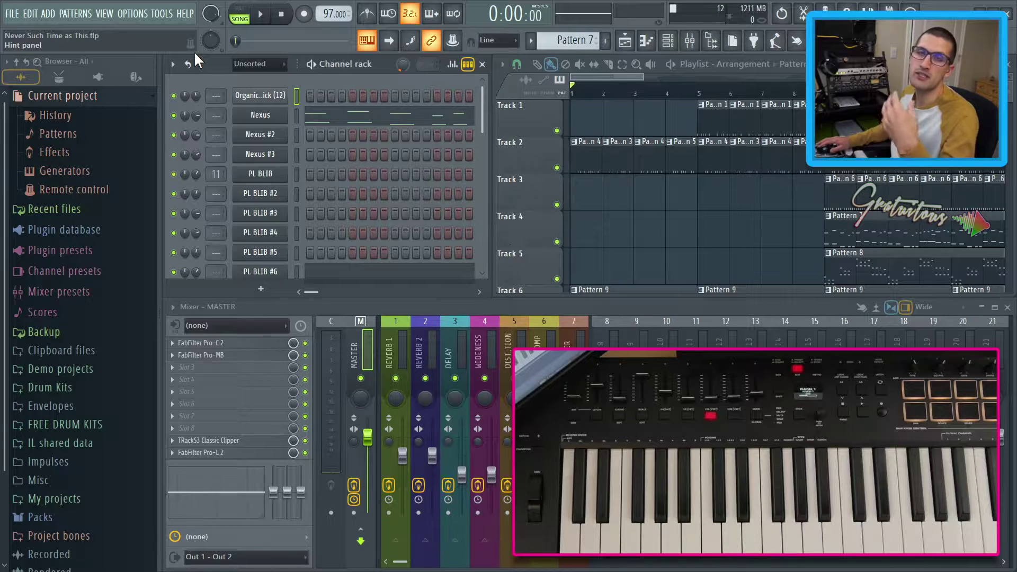
- Reset the controller link on the Organic - Kick (12) channel volume and accept the change
{"action": "right_click", "coordinate": [196, 93]}
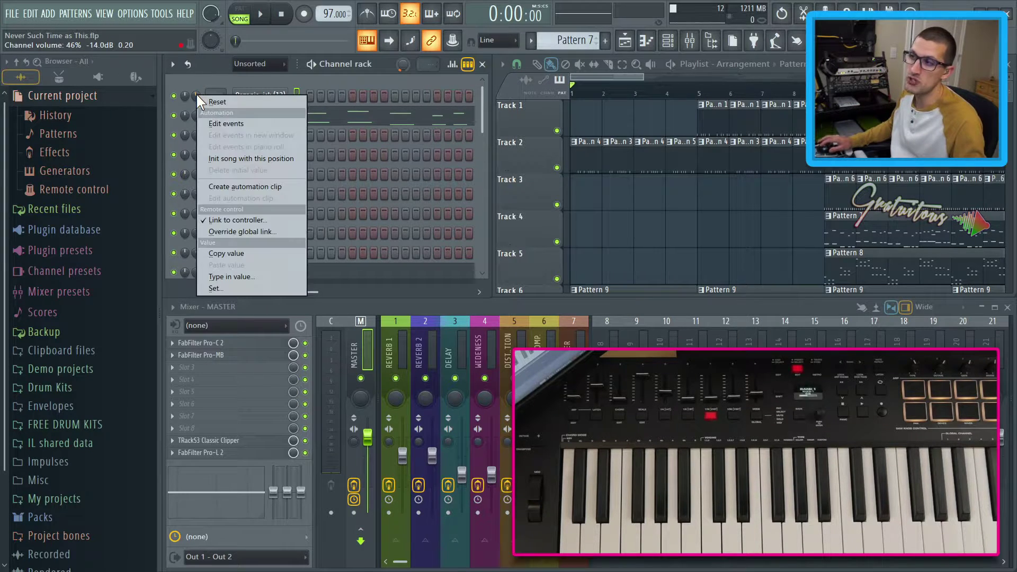
{"action": "left_click", "coordinate": [217, 219]}
{"action": "left_click_drag", "start_coordinate": [487, 155], "coordinate": [280, 153]}
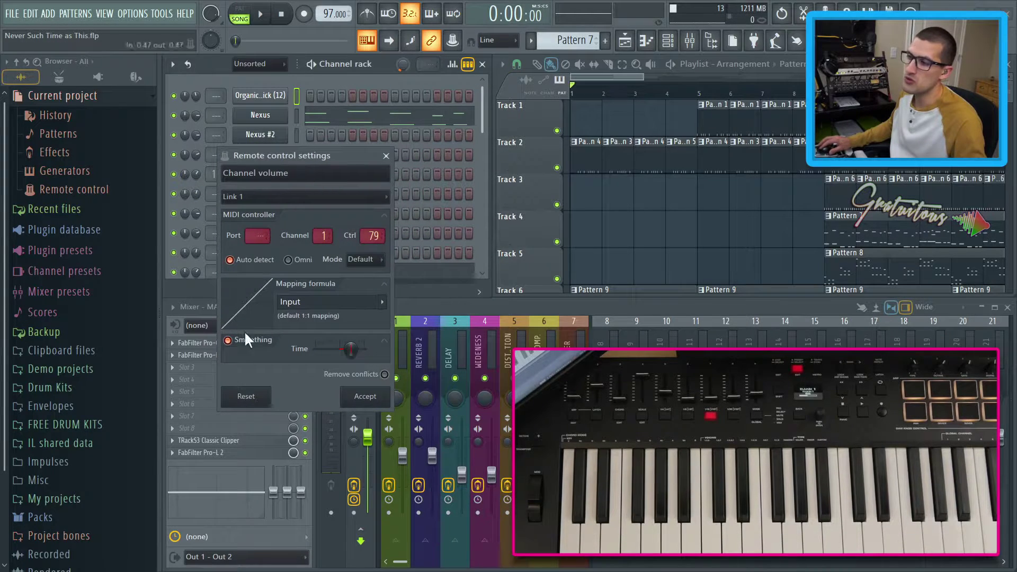
{"action": "left_click", "coordinate": [360, 396]}
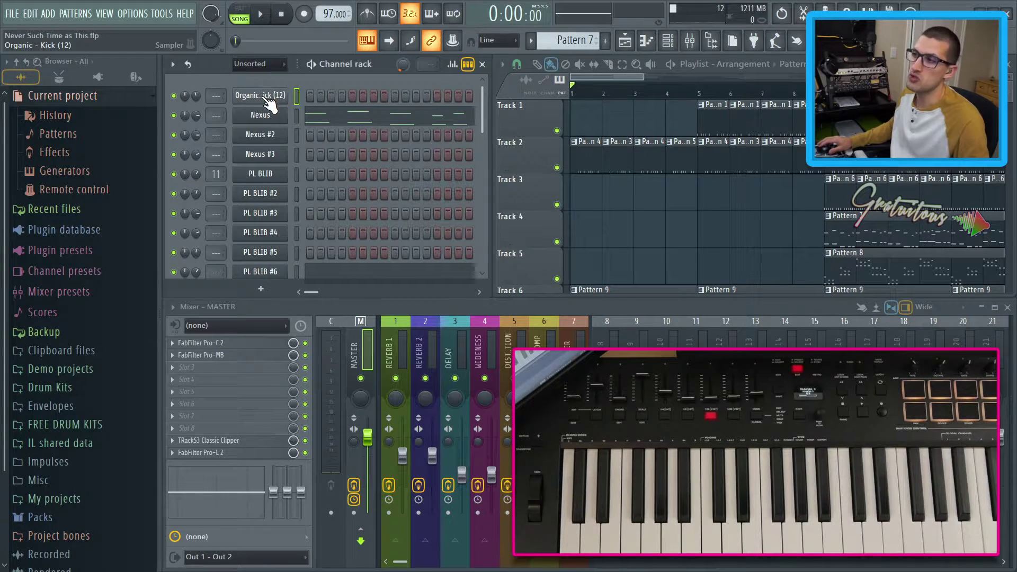
- Review the Link to controller settings of the Organic - Kick (12) channel volume
{"action": "right_click", "coordinate": [199, 99]}
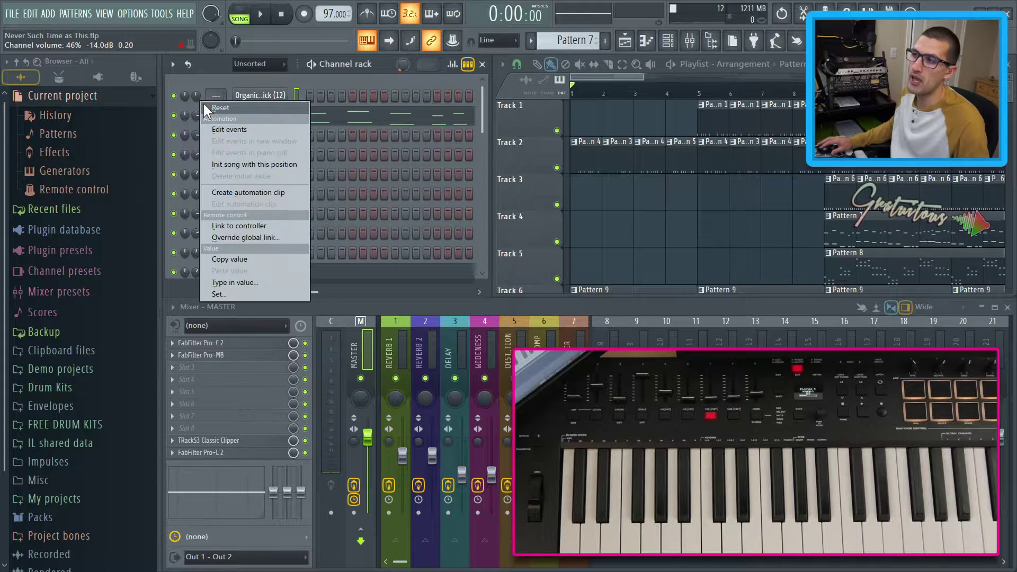
{"action": "left_click", "coordinate": [275, 227]}
{"action": "left_click_drag", "start_coordinate": [501, 173], "coordinate": [288, 176]}
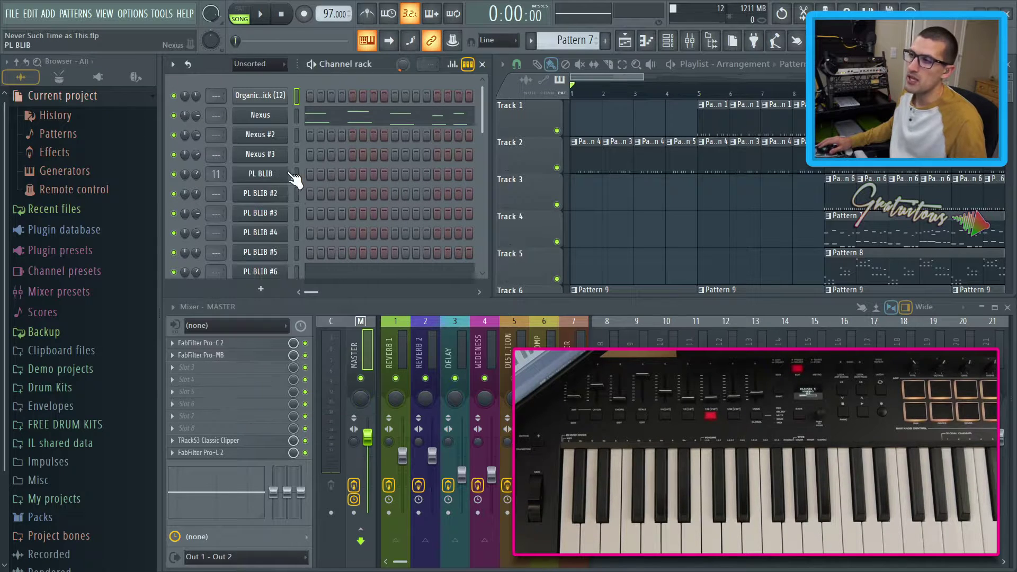
- Review the Override global link settings of the Organic - Kick (12) channel volume and close them
{"action": "right_click", "coordinate": [193, 94]}
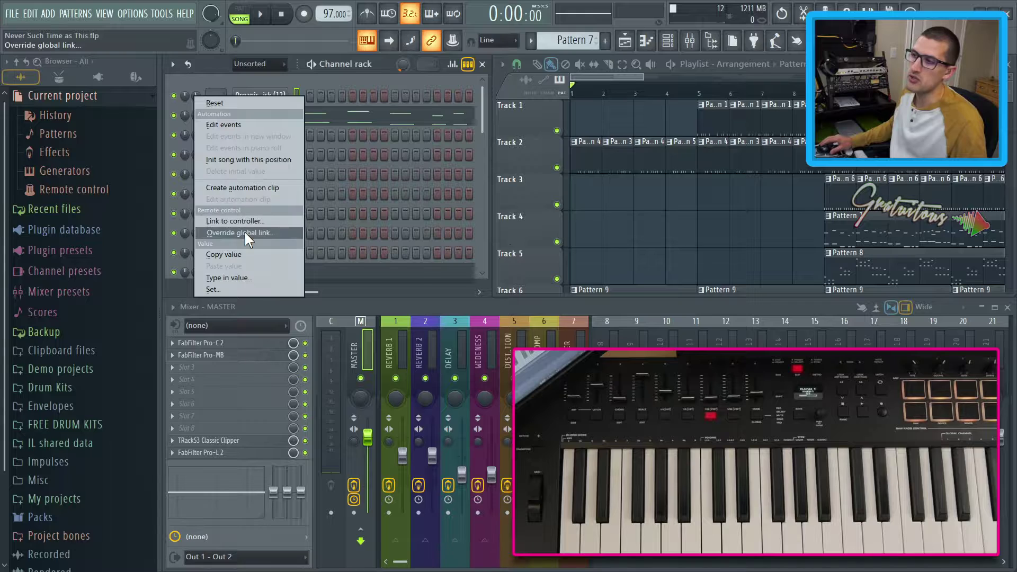
{"action": "left_click", "coordinate": [248, 234]}
{"action": "left_click_drag", "start_coordinate": [457, 194], "coordinate": [243, 167]}
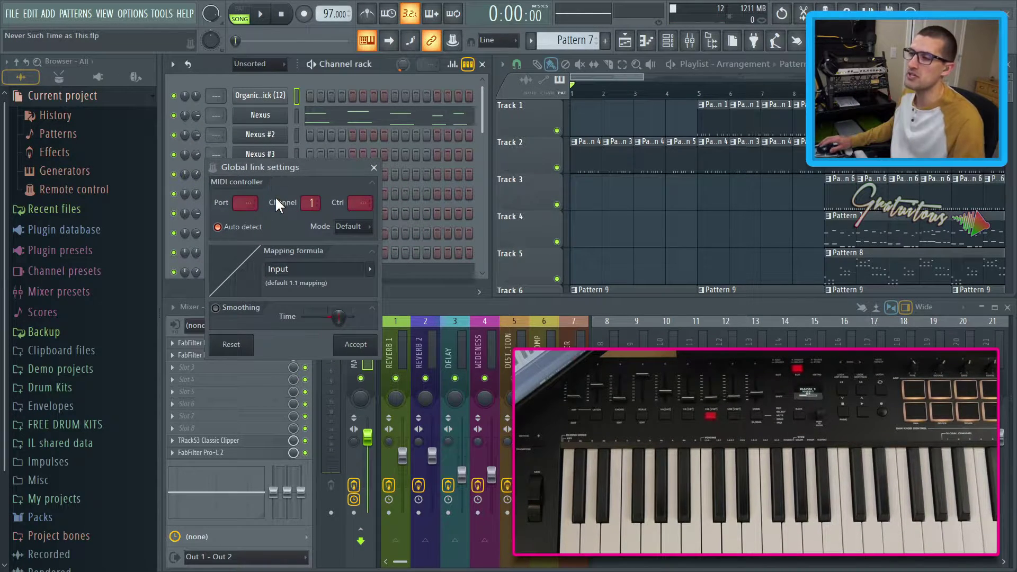
{"action": "left_click", "coordinate": [374, 168]}
- Link the Organic - Kick (12) channel volume to a hardware knob for this project using Link to controller
{"action": "right_click", "coordinate": [201, 96]}
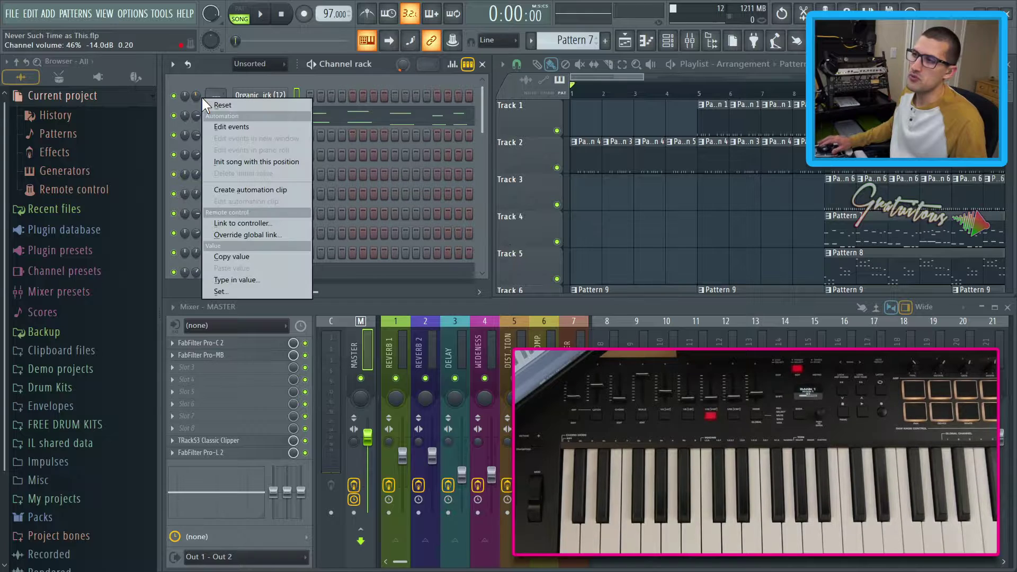
{"action": "left_click", "coordinate": [254, 218]}
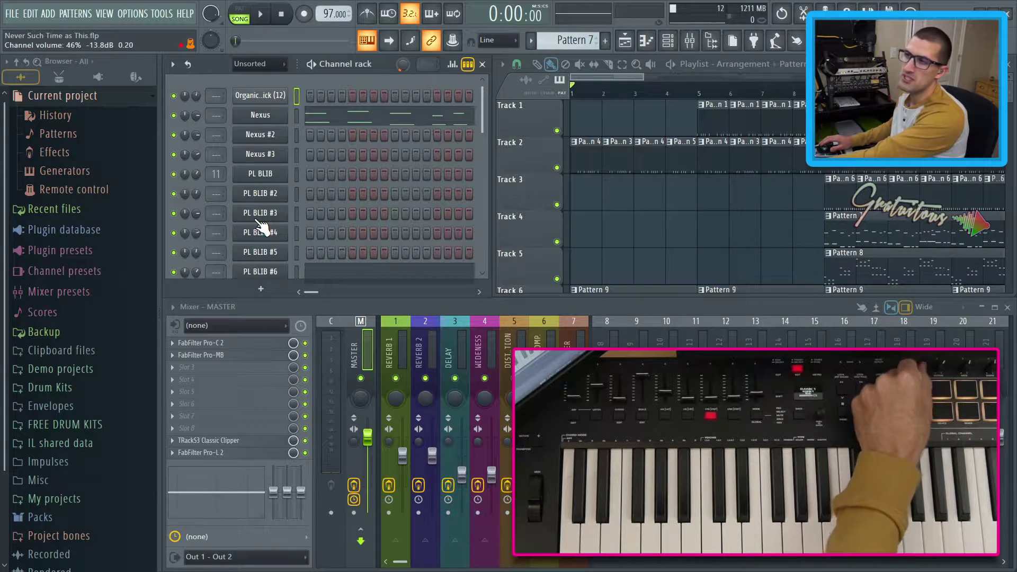
- Remove the project link between the kick channel's volume and the hardware knob by resetting and accepting its settings
{"action": "right_click", "coordinate": [195, 94]}
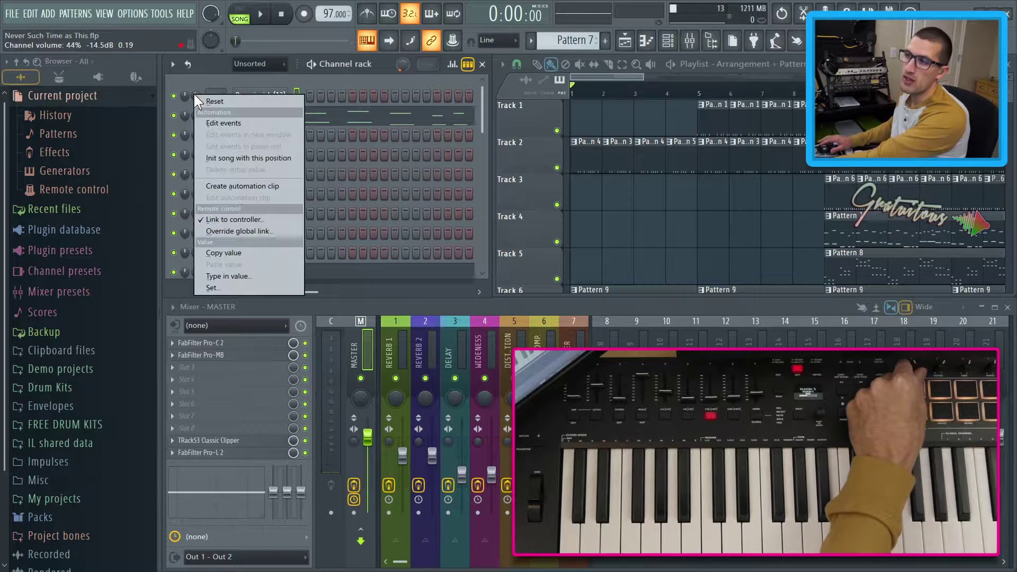
{"action": "left_click", "coordinate": [249, 220]}
{"action": "left_click", "coordinate": [448, 403]}
{"action": "left_click_drag", "start_coordinate": [501, 165], "coordinate": [332, 160]}
{"action": "left_click", "coordinate": [400, 402]}
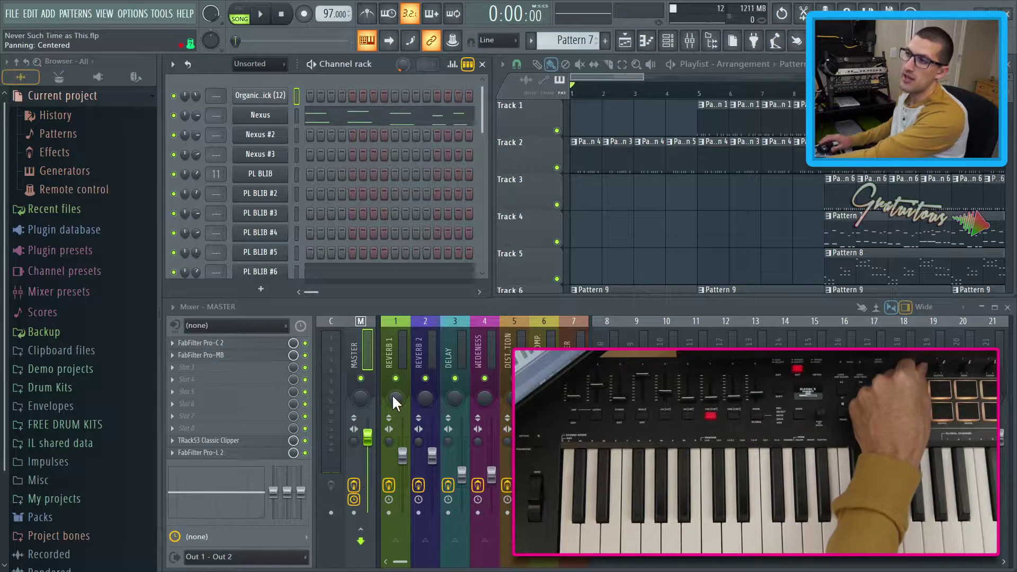
- Link the kick channel's volume to the hardware knob globally using Override global link
{"action": "right_click", "coordinate": [195, 94]}
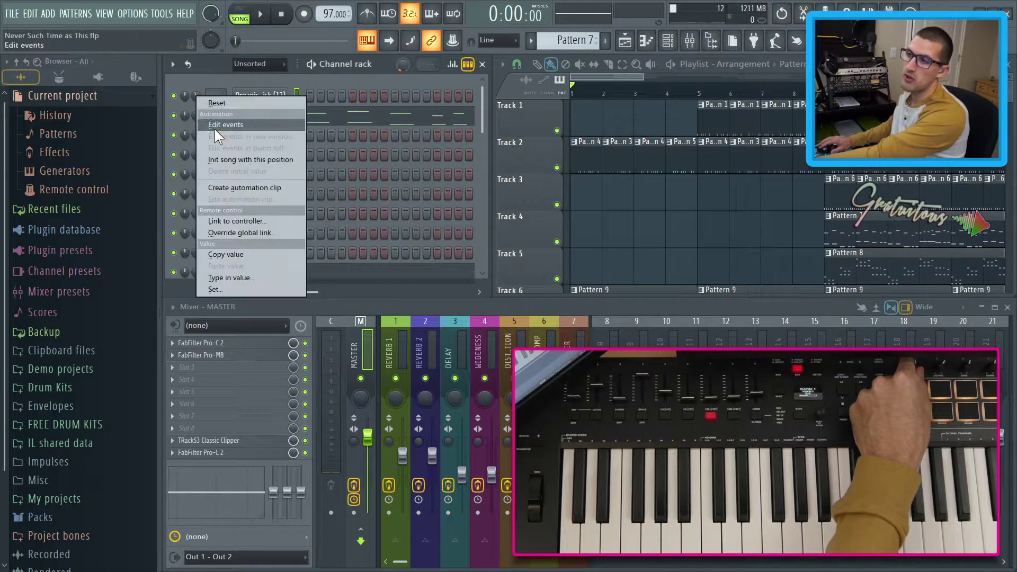
{"action": "left_click", "coordinate": [239, 232]}
{"action": "left_click_drag", "start_coordinate": [444, 193], "coordinate": [202, 133]}
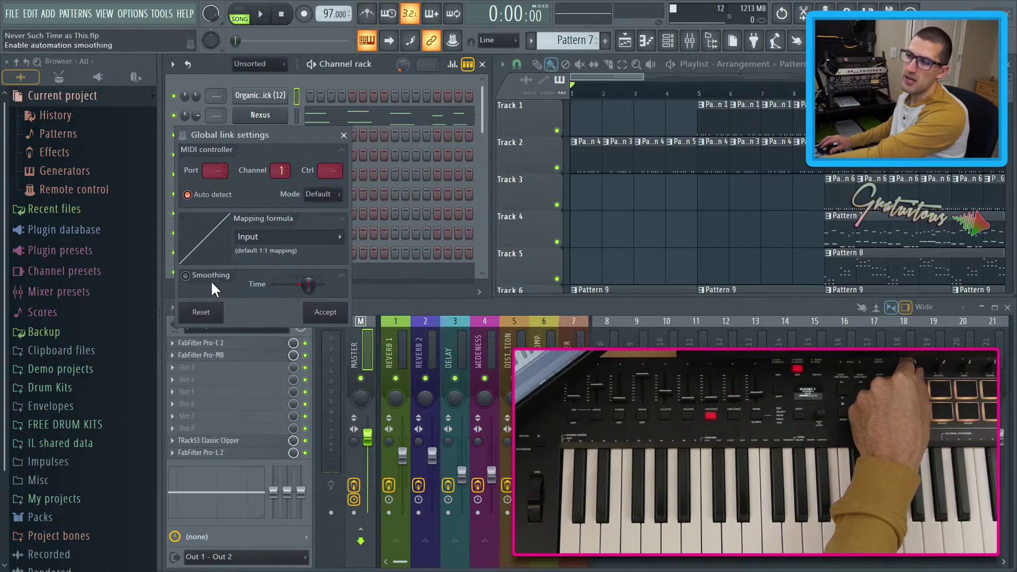
{"action": "left_click", "coordinate": [305, 315]}
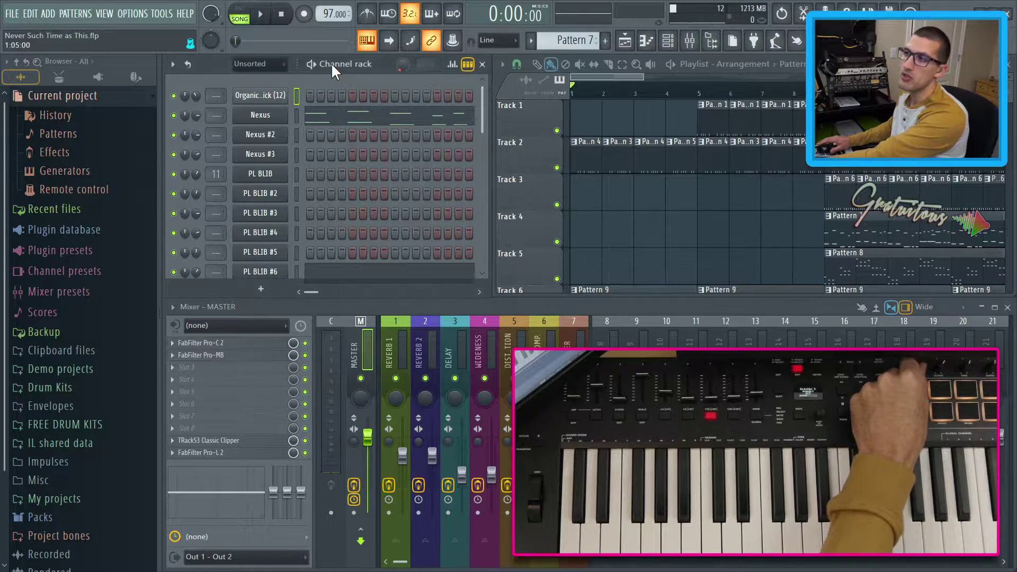
- Remove the kick channel volume's global link by resetting and accepting its Override global link settings
{"action": "right_click", "coordinate": [192, 95]}
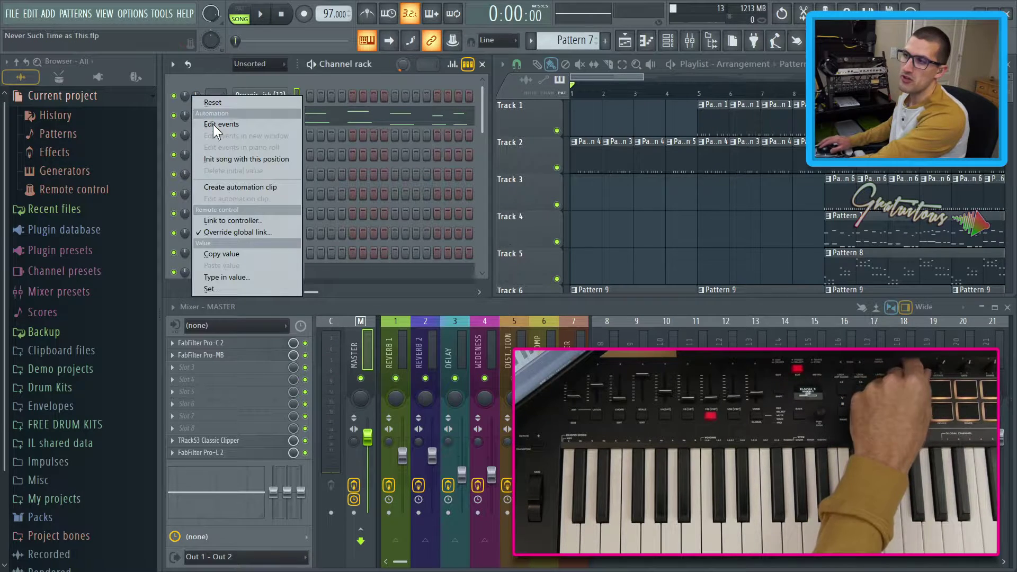
{"action": "left_click", "coordinate": [253, 232]}
{"action": "left_click_drag", "start_coordinate": [456, 193], "coordinate": [269, 176]}
{"action": "left_click", "coordinate": [267, 358]}
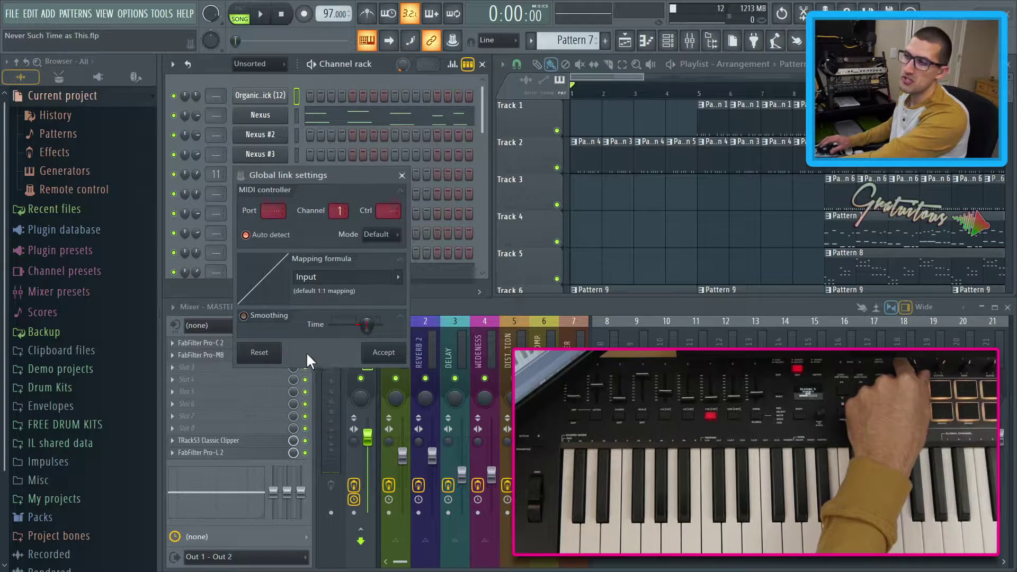
{"action": "left_click", "coordinate": [386, 353]}
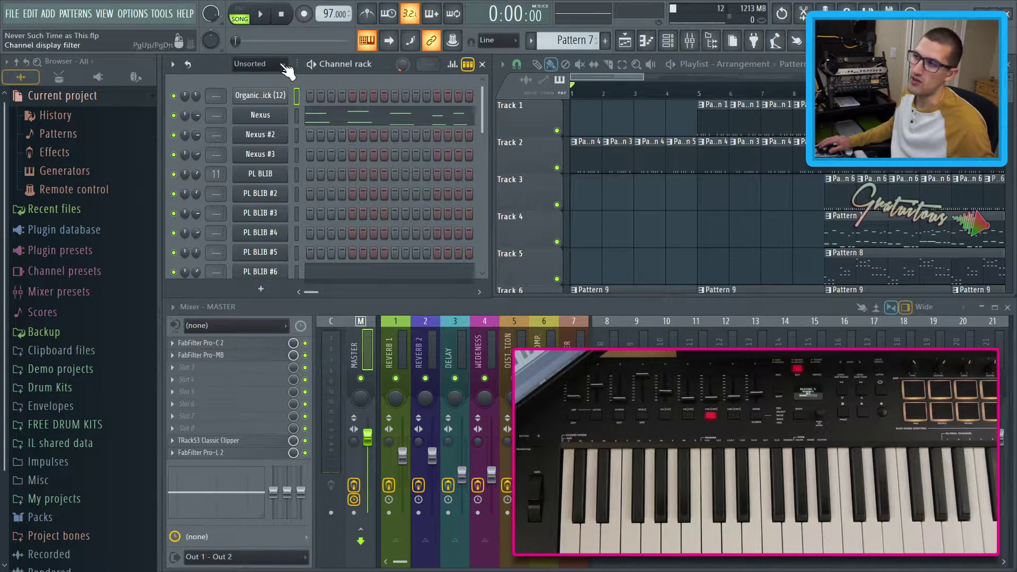
- Capture the Organic - Kick (12) and Nexus channel volumes with Multilink to controllers and open their remote control settings
{"action": "left_click", "coordinate": [454, 47]}
{"action": "left_click", "coordinate": [194, 101]}
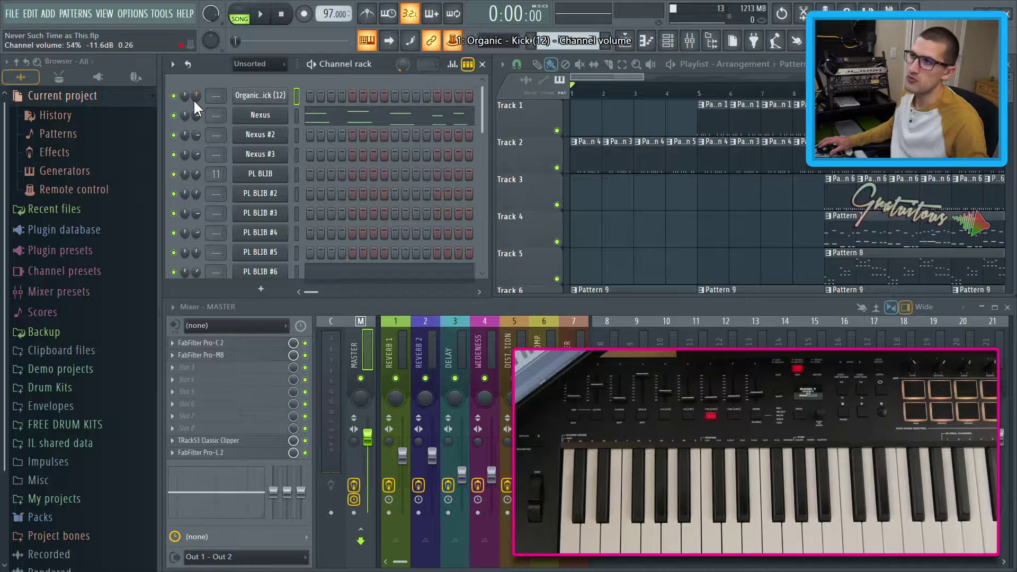
{"action": "left_click", "coordinate": [196, 115]}
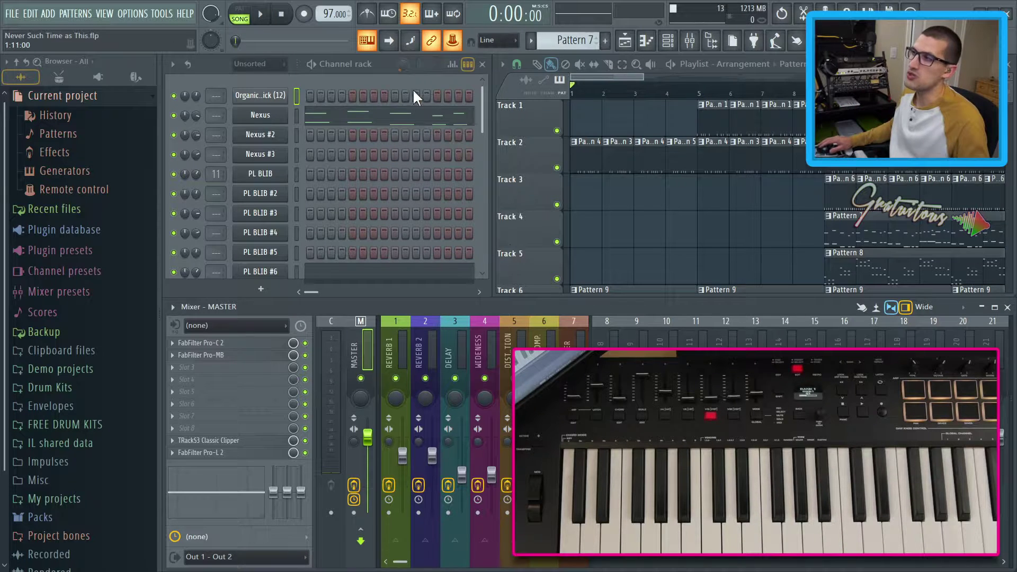
{"action": "left_click", "coordinate": [453, 41]}
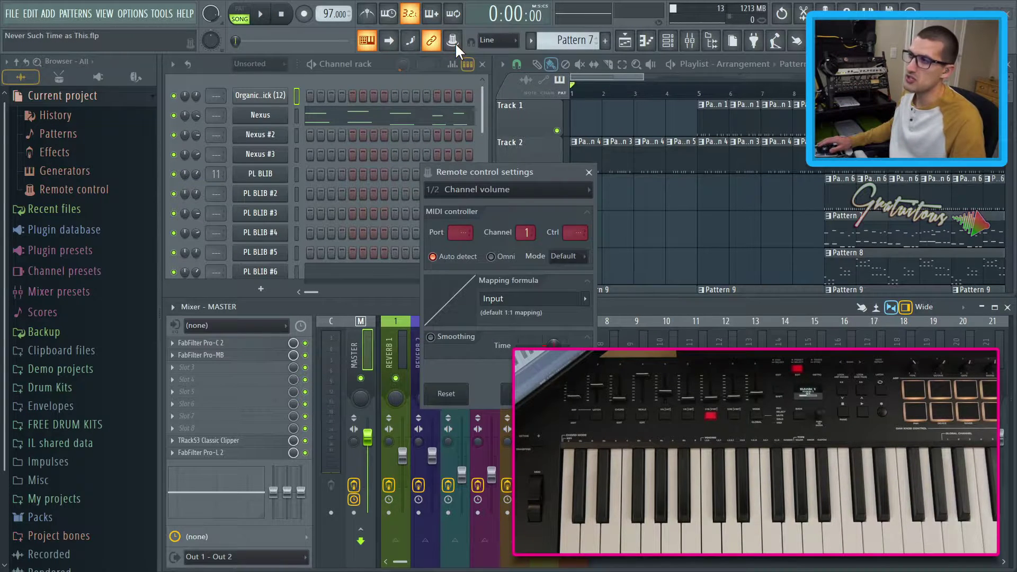
- Capture the Organic - Kick (12) and Nexus channel volumes with Multilink again and choose Link to controllers for both
{"action": "left_click", "coordinate": [455, 41]}
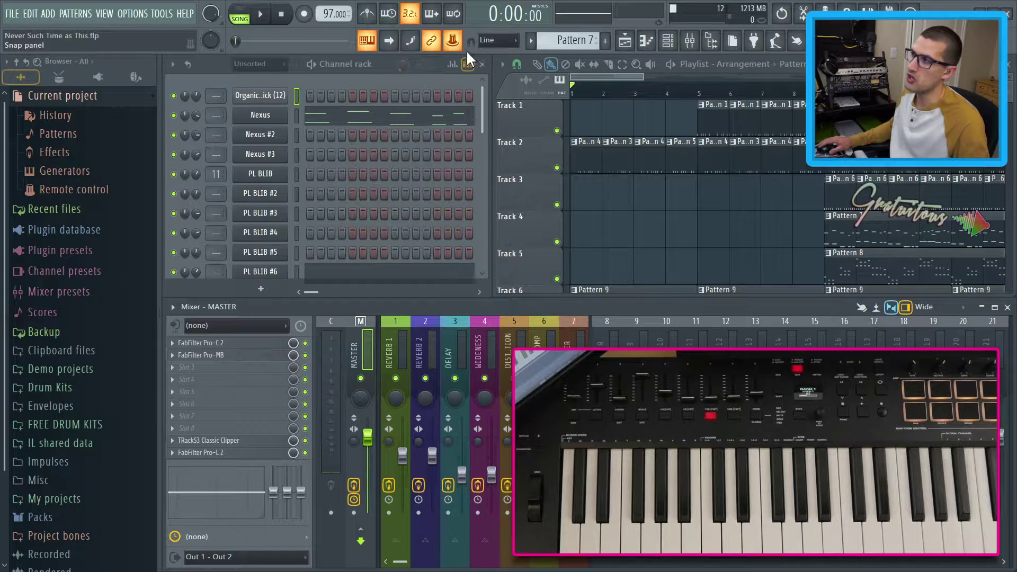
{"action": "left_click_drag", "start_coordinate": [196, 96], "coordinate": [196, 93]}
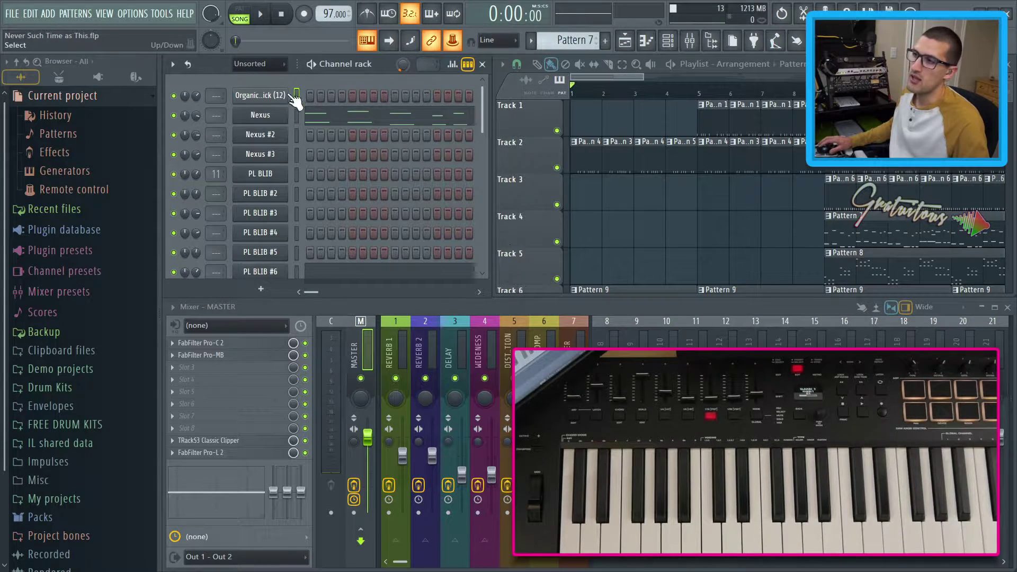
{"action": "left_click_drag", "start_coordinate": [199, 112], "coordinate": [199, 118]}
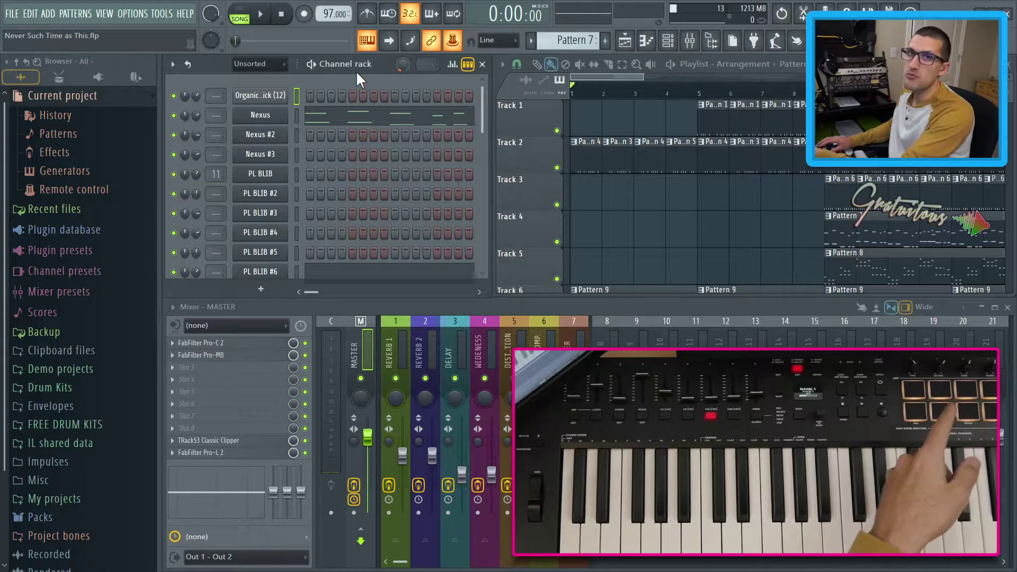
{"action": "right_click", "coordinate": [457, 46]}
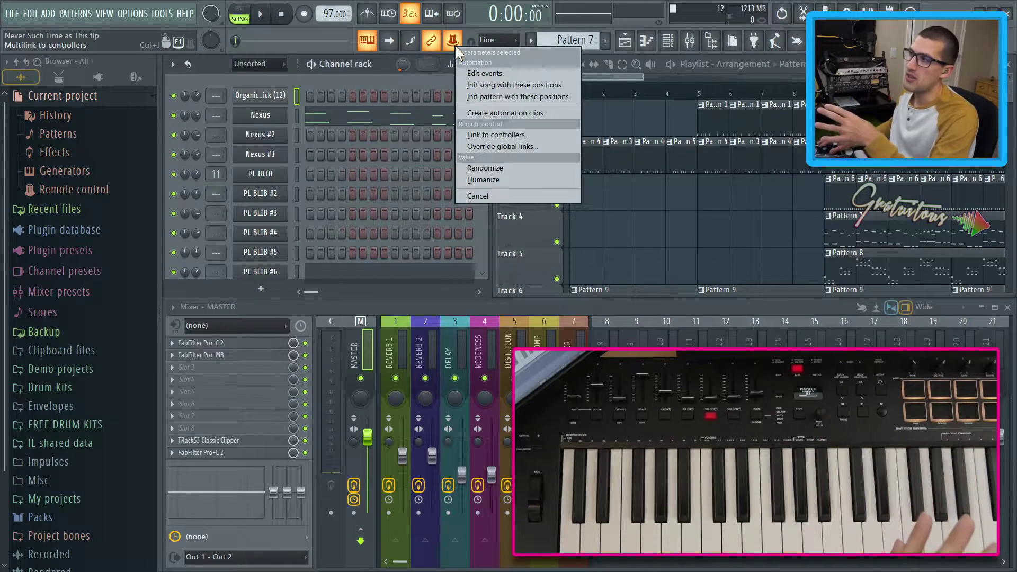
{"action": "left_click", "coordinate": [536, 135]}
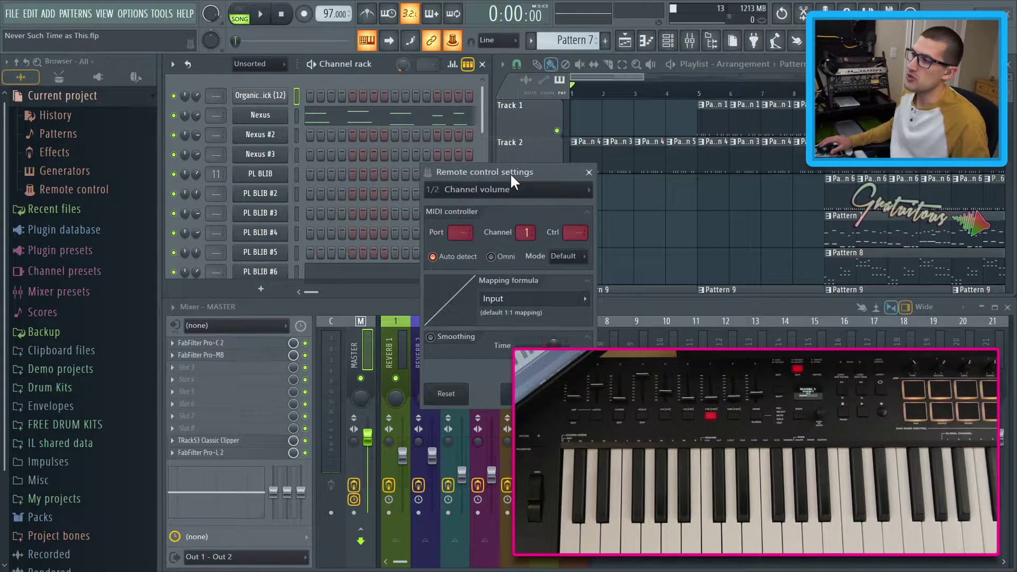
- Link the two captured channel volumes to hardware knobs for this project with Smoothing enabled
{"action": "left_click_drag", "start_coordinate": [512, 168], "coordinate": [304, 101]}
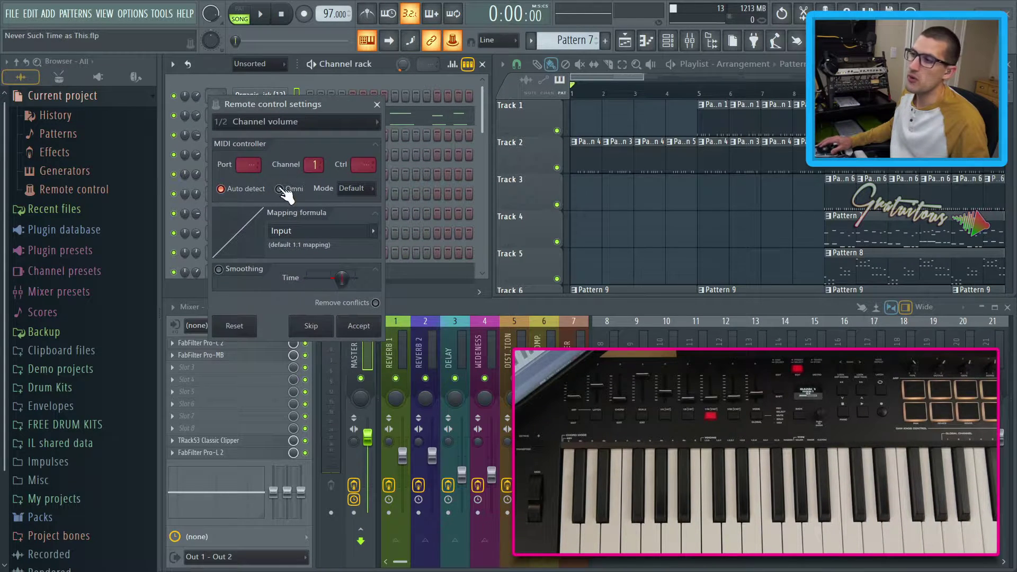
{"action": "left_click", "coordinate": [261, 270]}
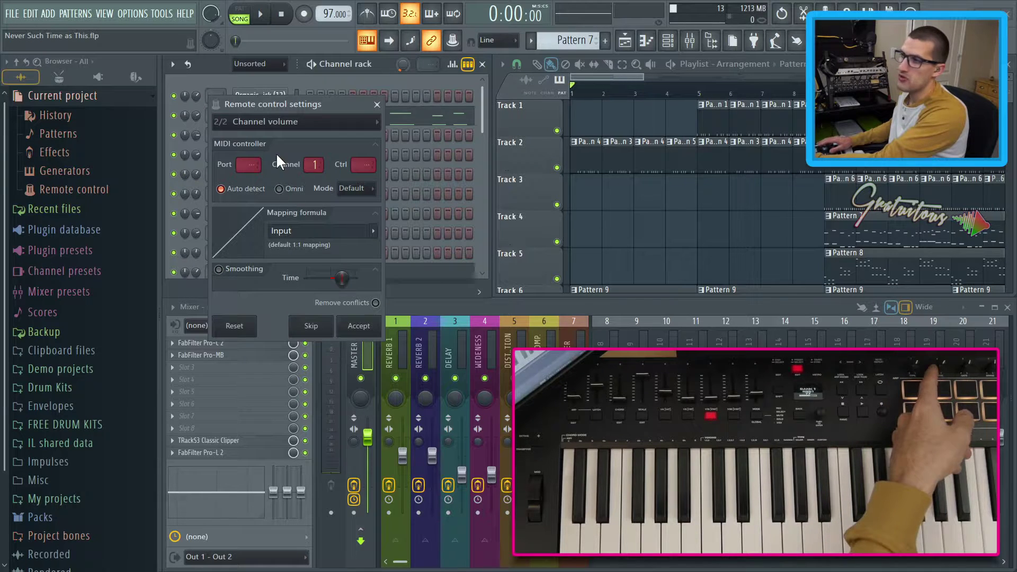
{"action": "left_click", "coordinate": [249, 271]}
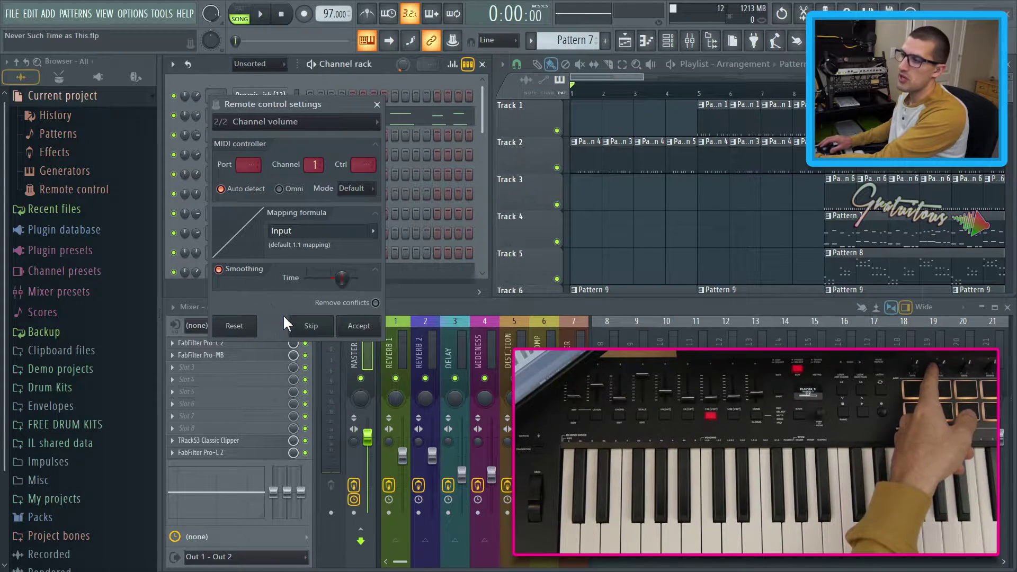
{"action": "left_click", "coordinate": [288, 316]}
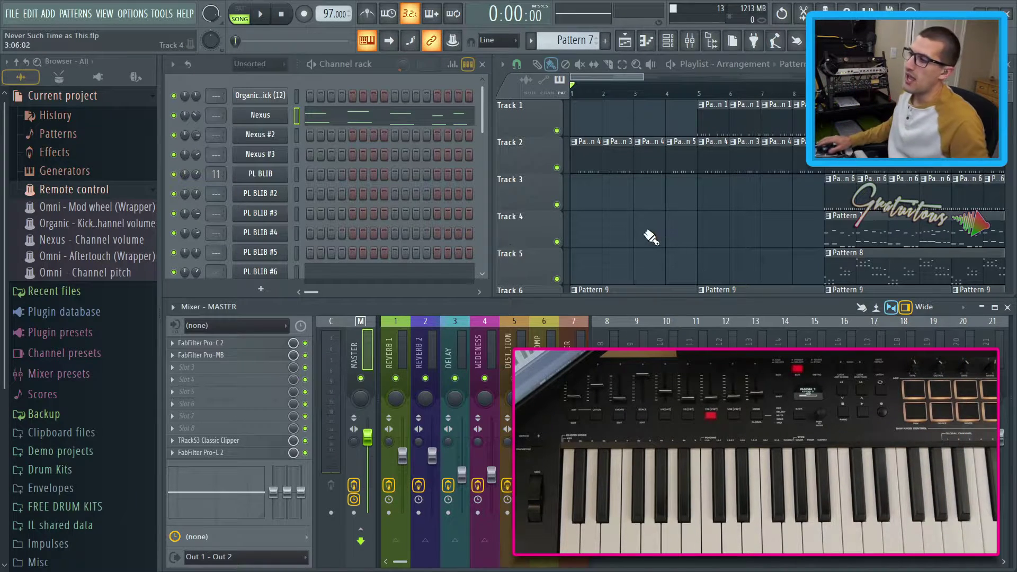
- Open FabFilter Pro-C 2 from the master track, turn its display off and move its window clear of the playlist
{"action": "left_click", "coordinate": [259, 344]}
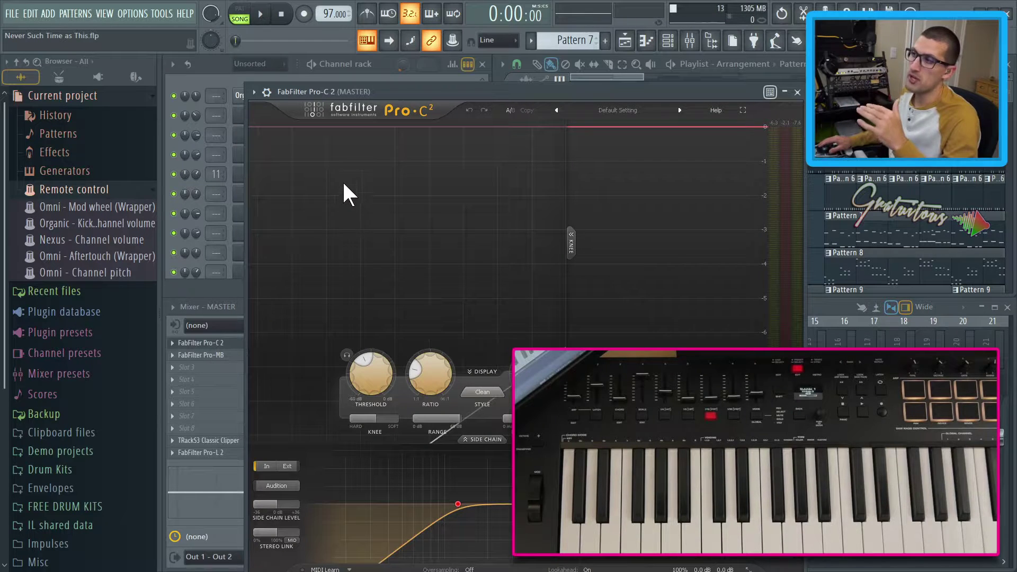
{"action": "left_click", "coordinate": [480, 366]}
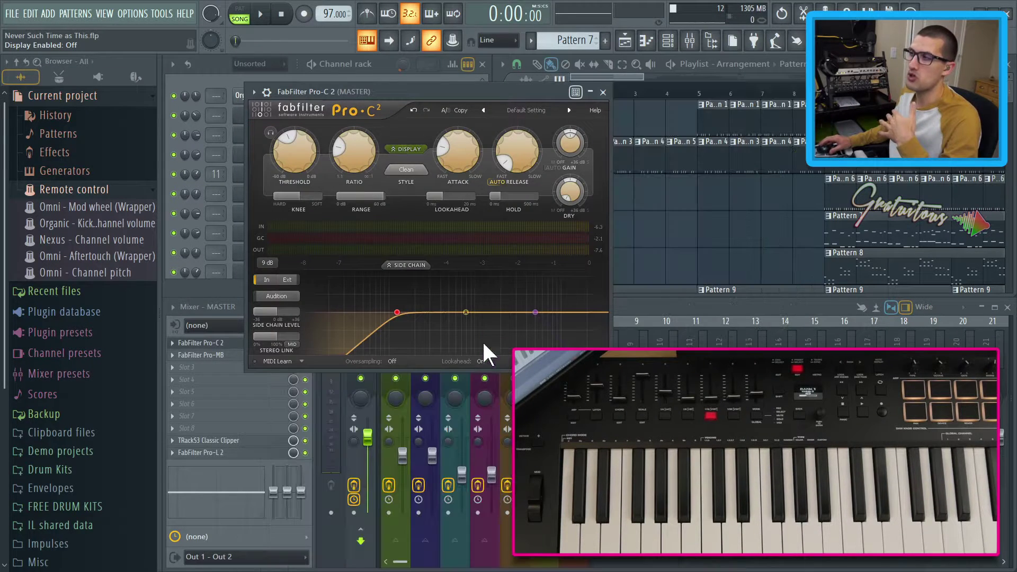
{"action": "left_click_drag", "start_coordinate": [435, 97], "coordinate": [356, 63]}
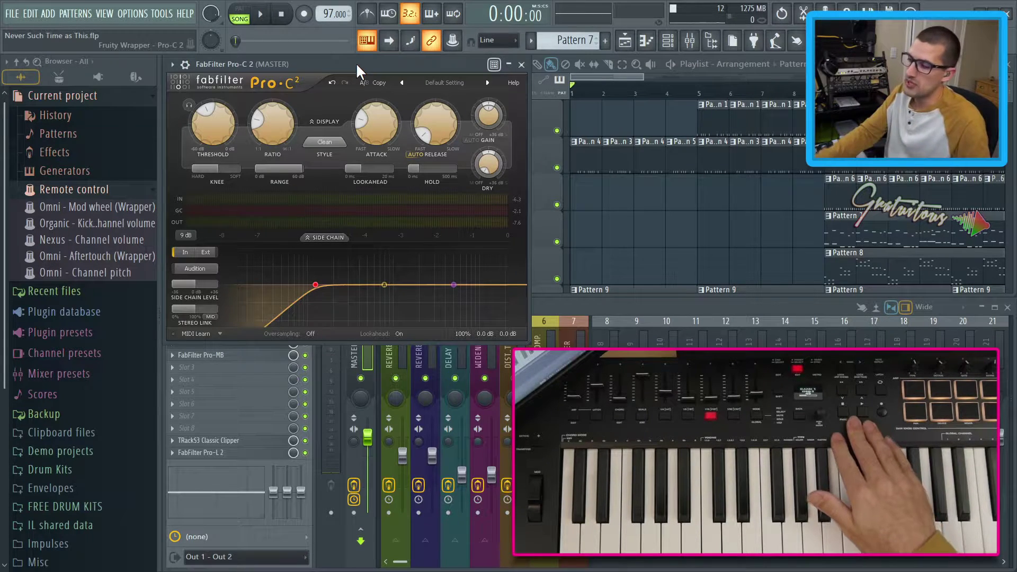
- Play the song, check the link options of Pro-C 2's Ratio knob, and stop playback
{"action": "key", "text": "space"}
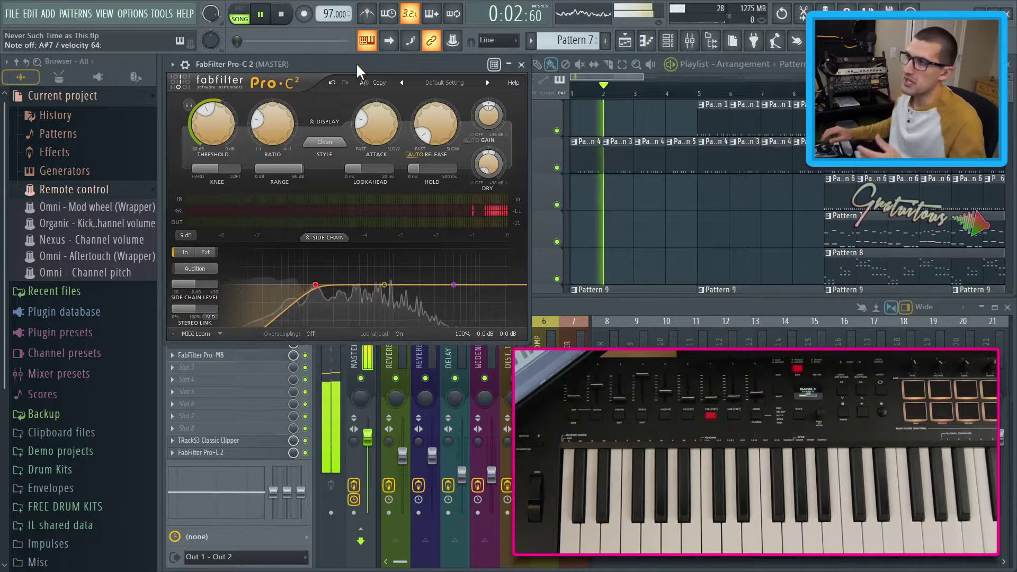
{"action": "right_click", "coordinate": [277, 123]}
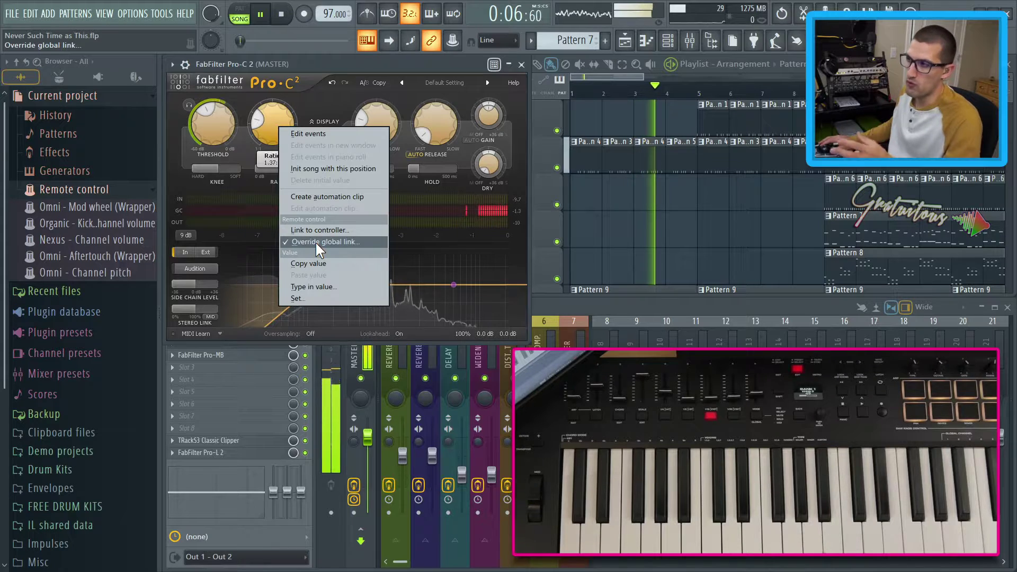
{"action": "left_click", "coordinate": [369, 68]}
{"action": "key", "text": "space"}
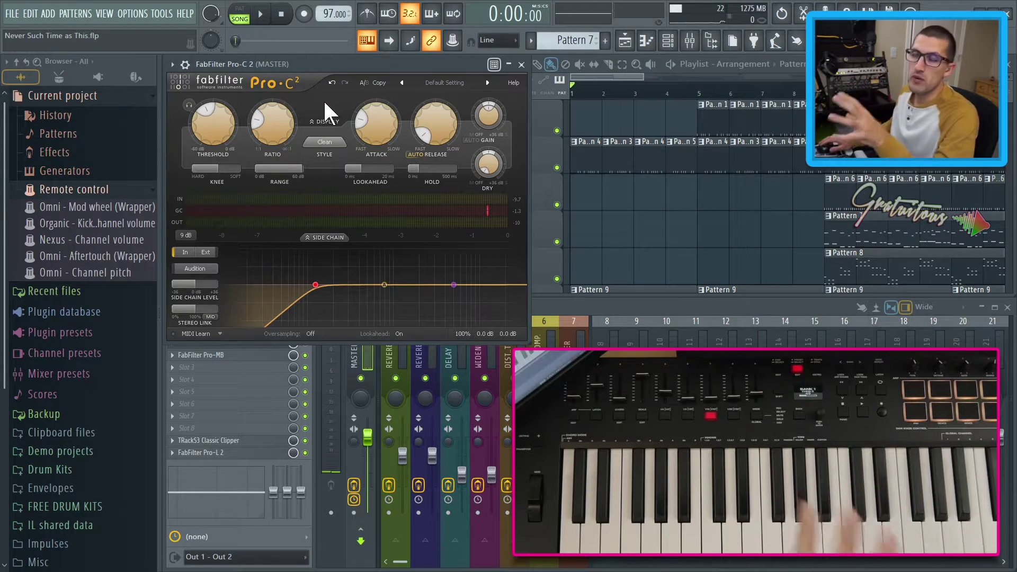
- Capture Pro-C 2's Ratio, Attack and Release with Multilink to controllers and open Override global links for them
{"action": "mouse_move", "coordinate": [286, 122]}
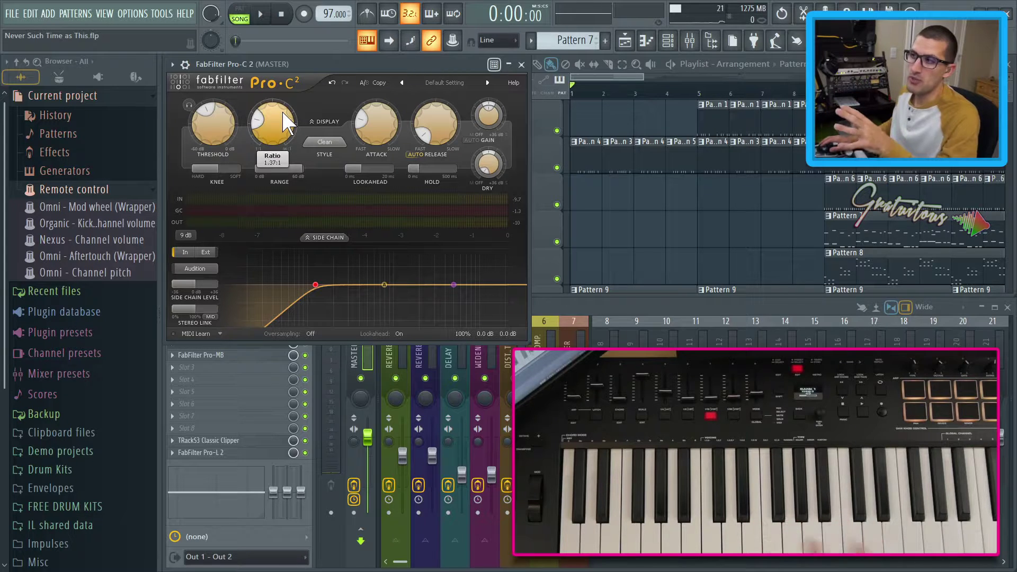
{"action": "left_click", "coordinate": [453, 40]}
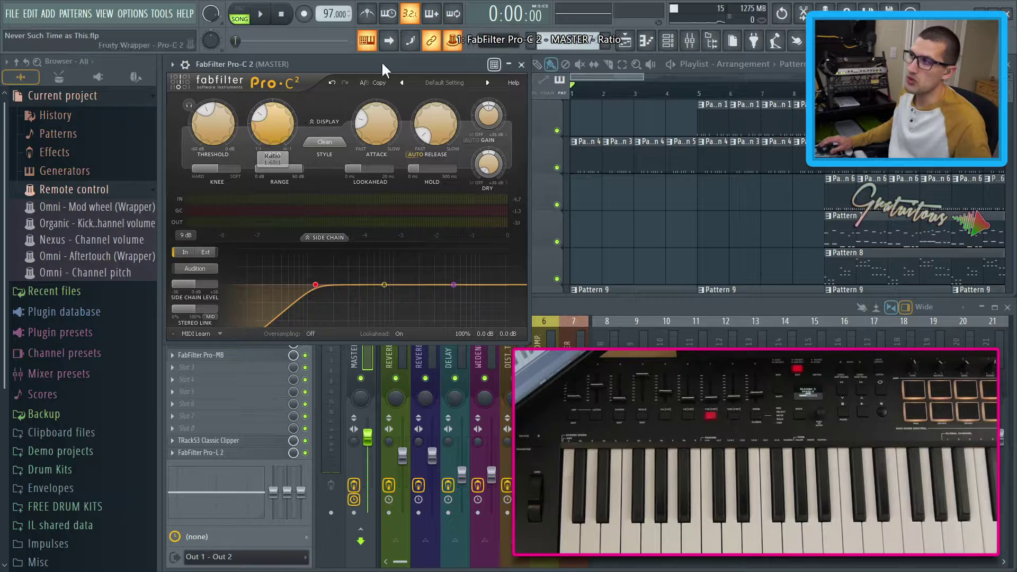
{"action": "right_click", "coordinate": [453, 39]}
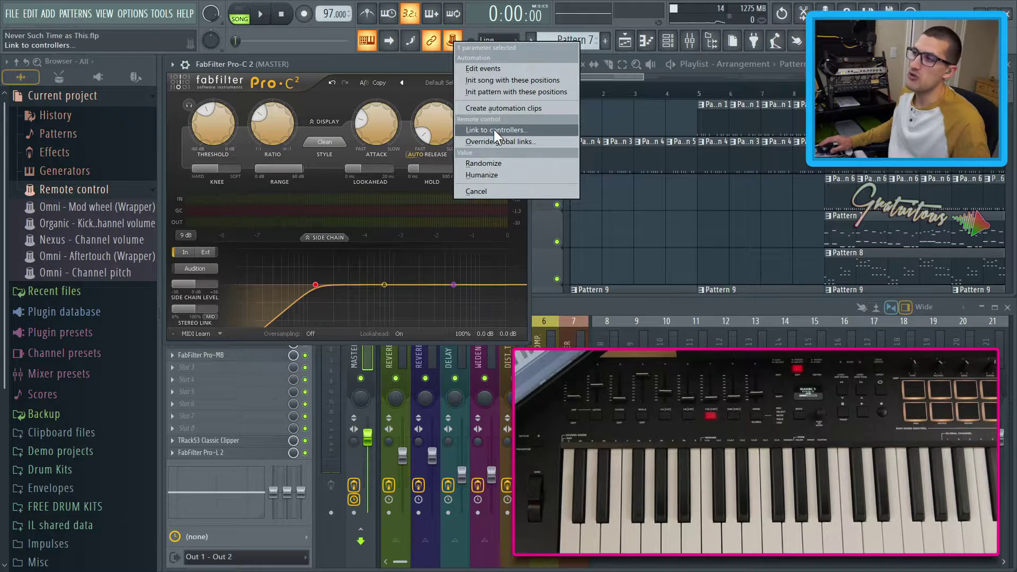
{"action": "left_click", "coordinate": [379, 100]}
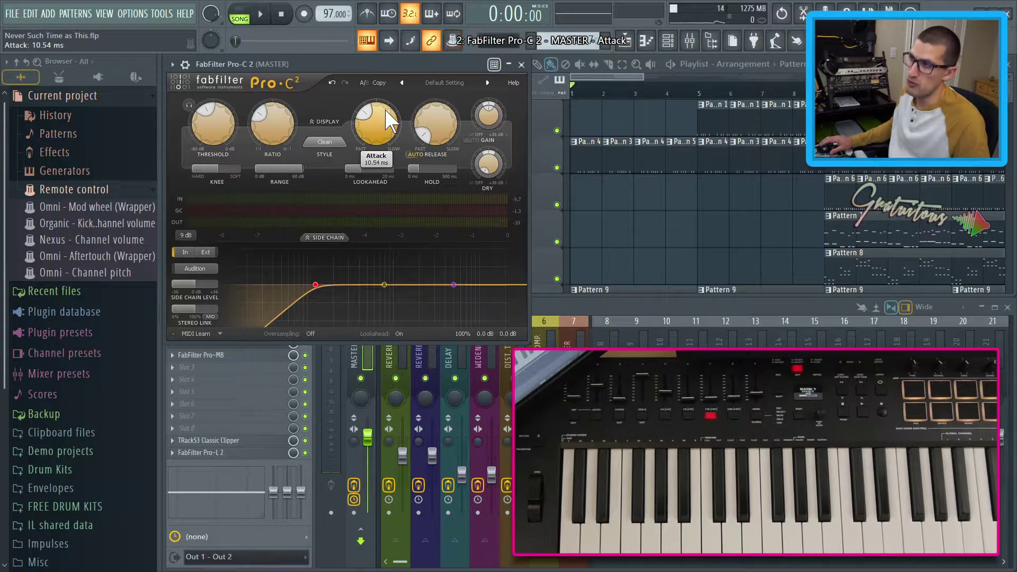
{"action": "right_click", "coordinate": [451, 46]}
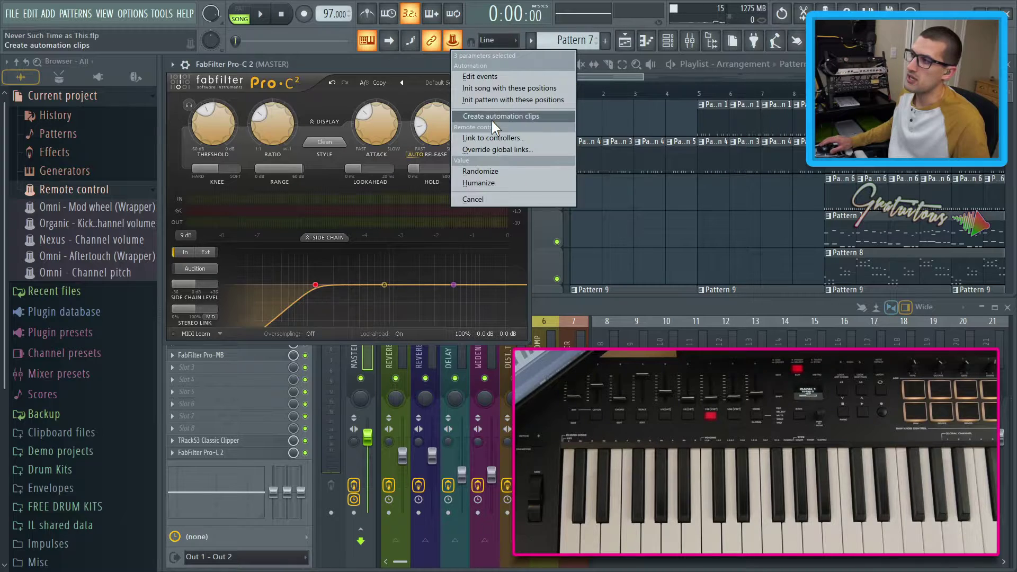
{"action": "left_click", "coordinate": [497, 148]}
- Review the captured parameter list and the Ratio's controller, mapping and smoothing in Global link settings, and close the dialog
{"action": "left_click_drag", "start_coordinate": [499, 181], "coordinate": [370, 120]}
{"action": "left_click", "coordinate": [376, 138]}
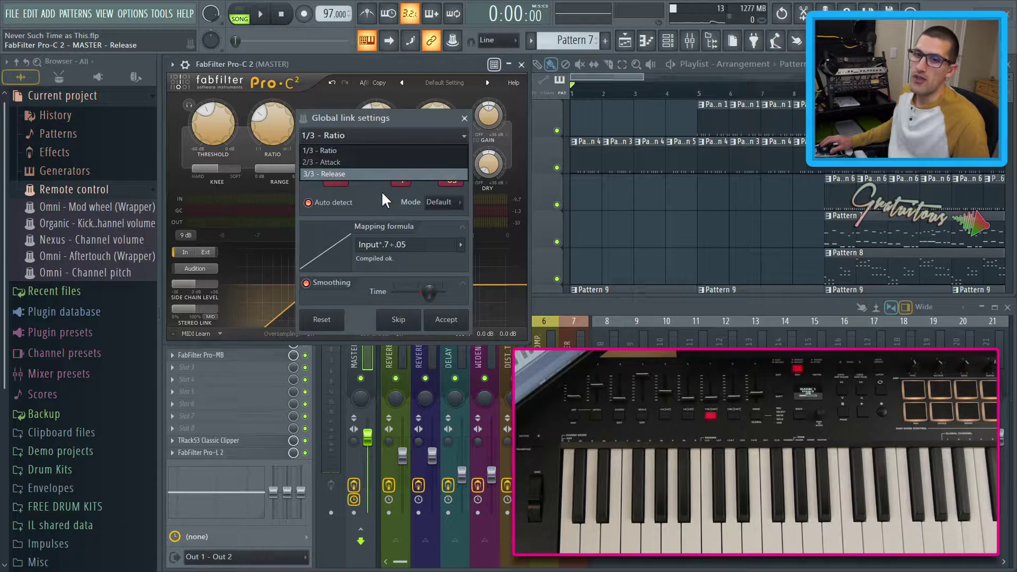
{"action": "left_click", "coordinate": [411, 132]}
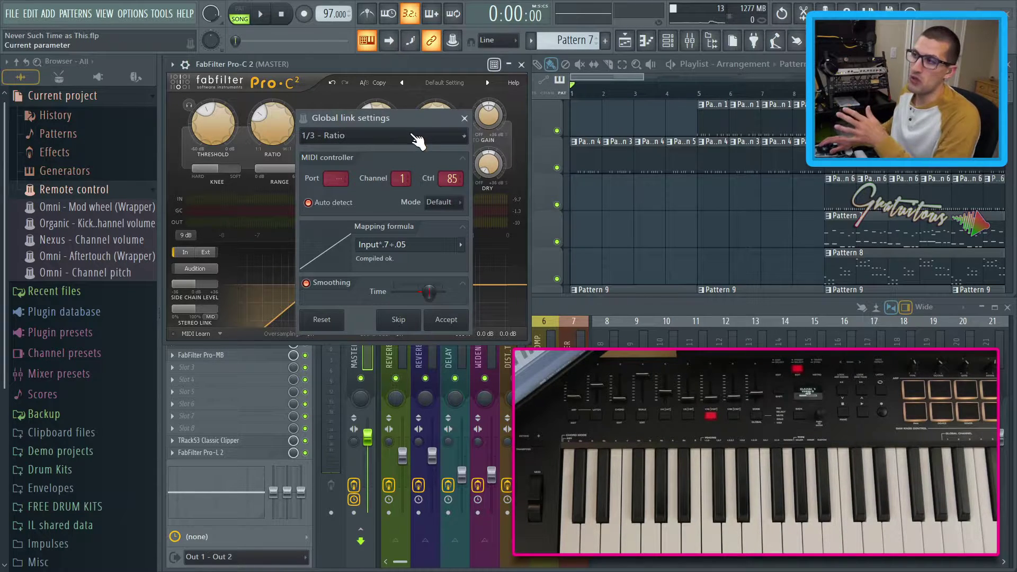
{"action": "left_click", "coordinate": [401, 142]}
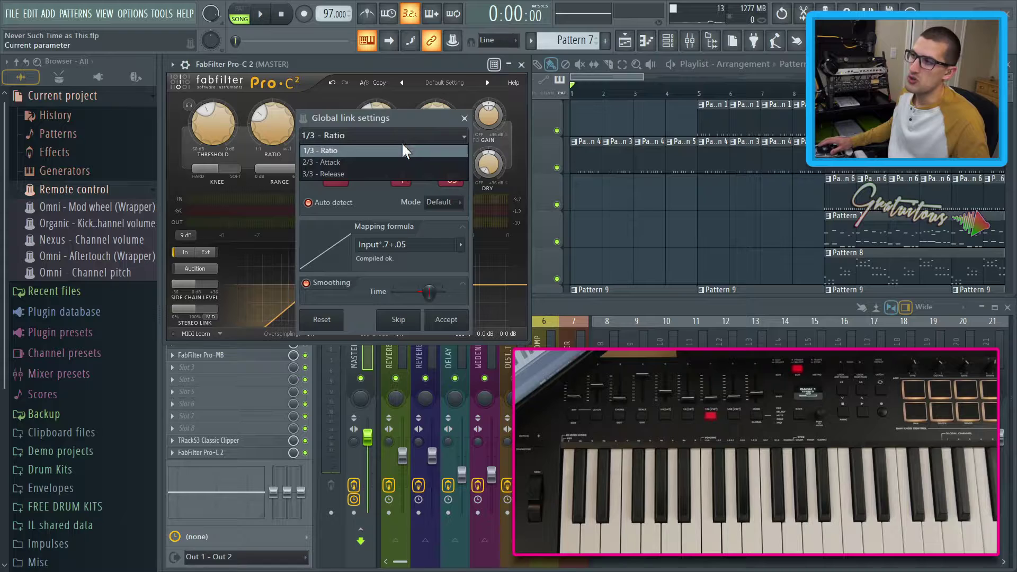
{"action": "left_click", "coordinate": [402, 121]}
{"action": "left_click_drag", "start_coordinate": [402, 121], "coordinate": [348, 110]}
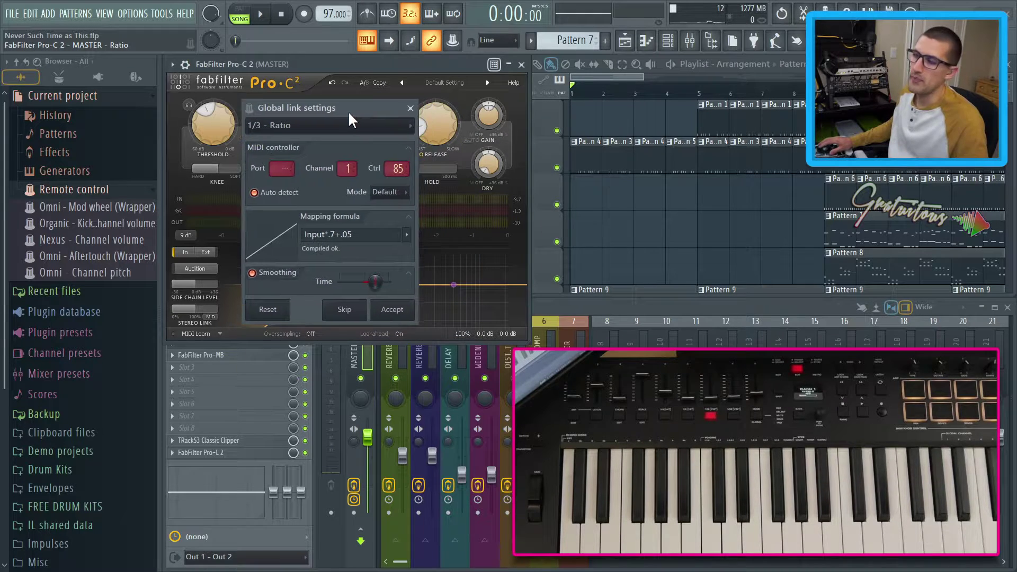
{"action": "key", "text": "Escape"}
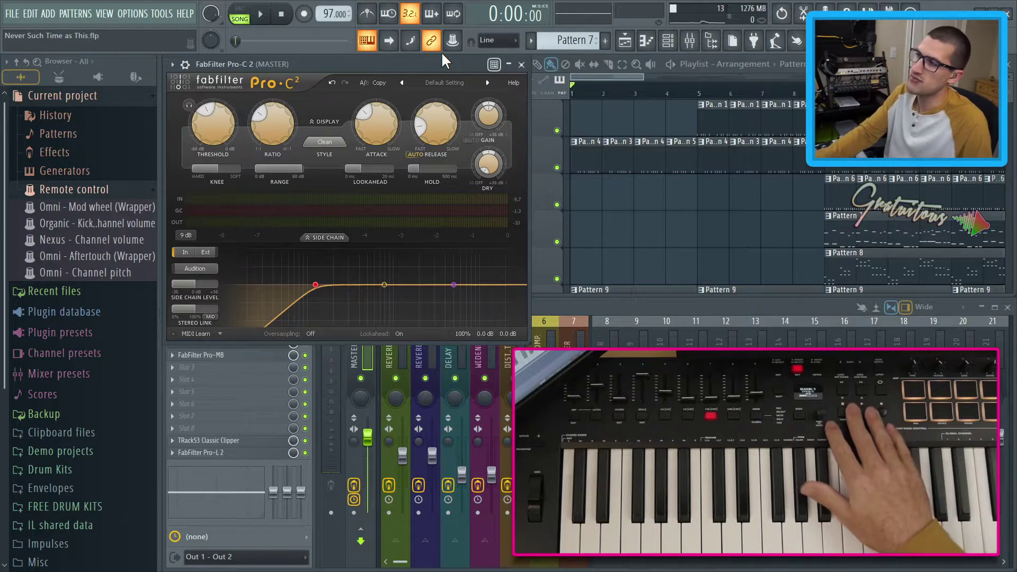
- Play the song and test the hardware knob with the Mixer focused and with Pro-C 2 focused, and stop playback
{"action": "key", "text": "space"}
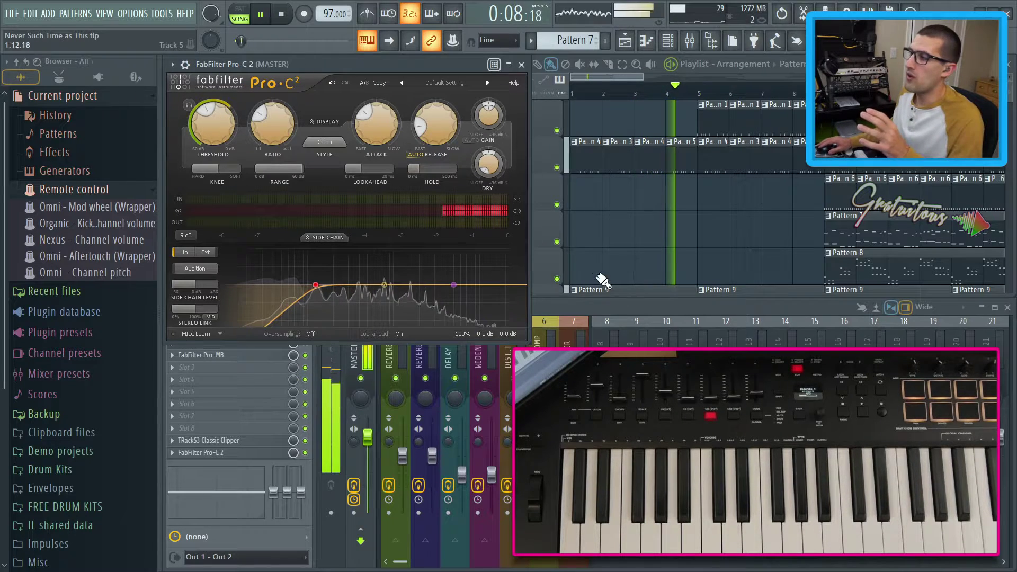
{"action": "left_click", "coordinate": [590, 303]}
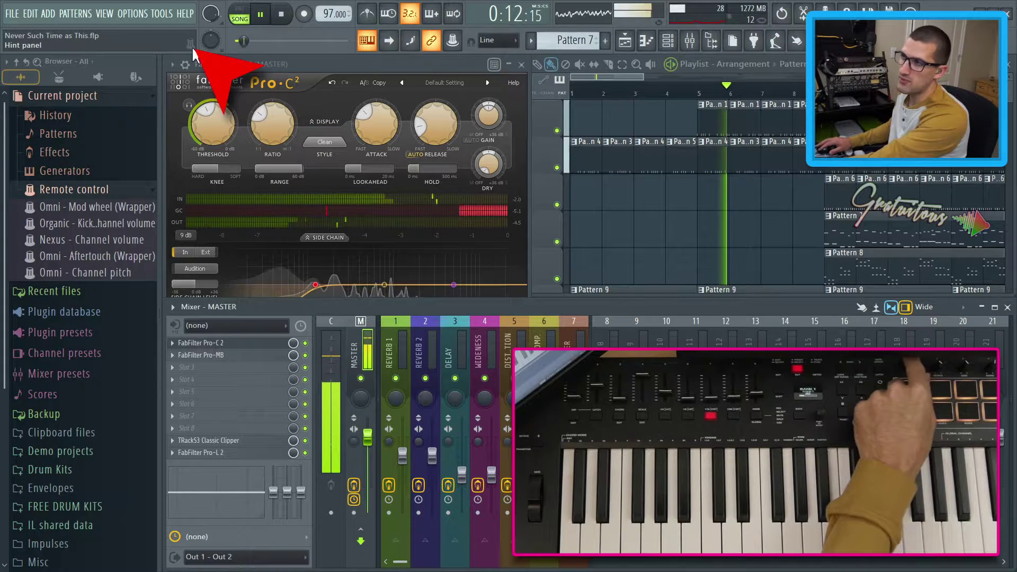
{"action": "left_click", "coordinate": [285, 66]}
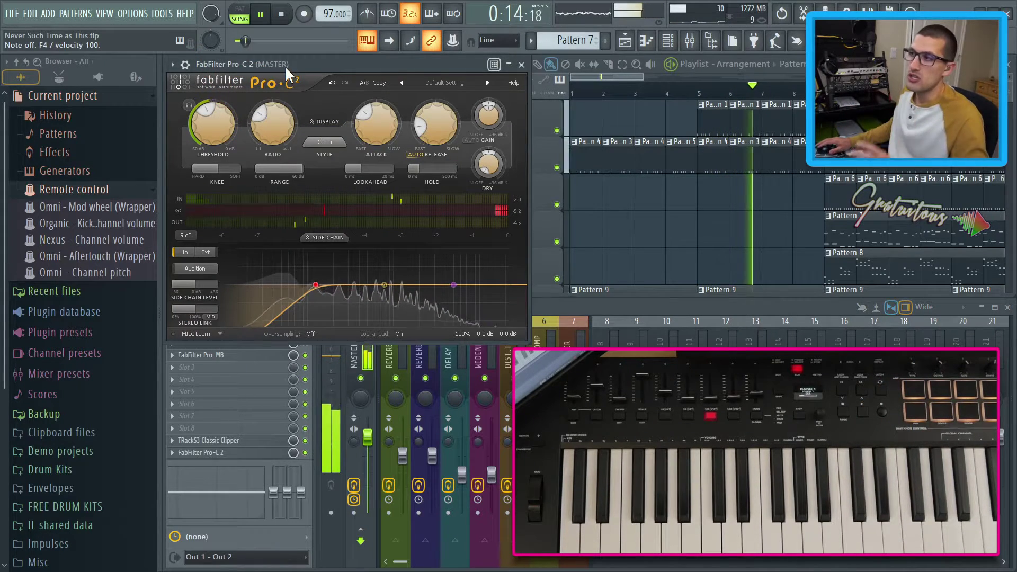
{"action": "key", "text": "space"}
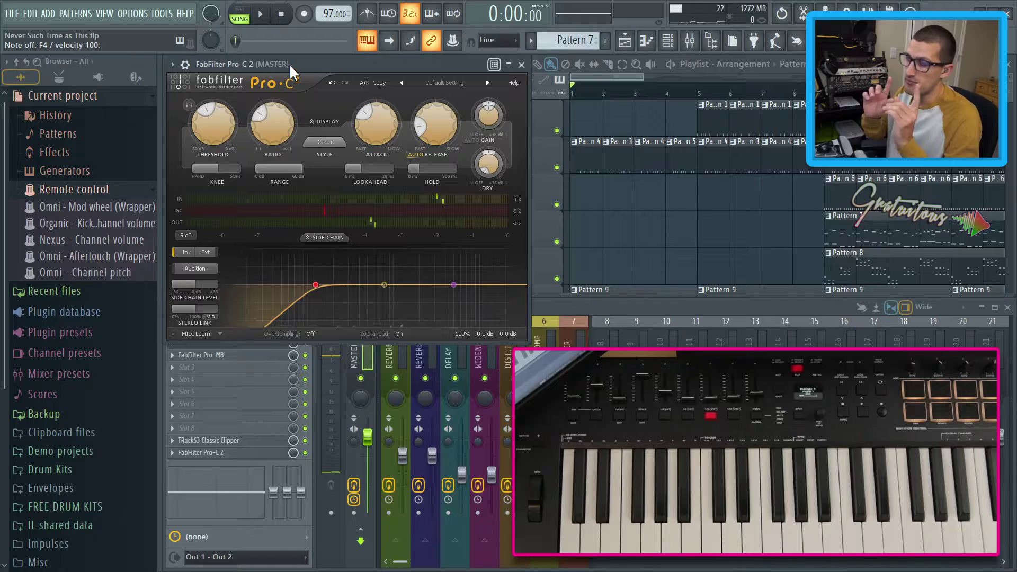
- Move the Pro-C 2 window down to uncover the upper rows of the Channel rack
{"action": "left_click_drag", "start_coordinate": [291, 67], "coordinate": [316, 161]}
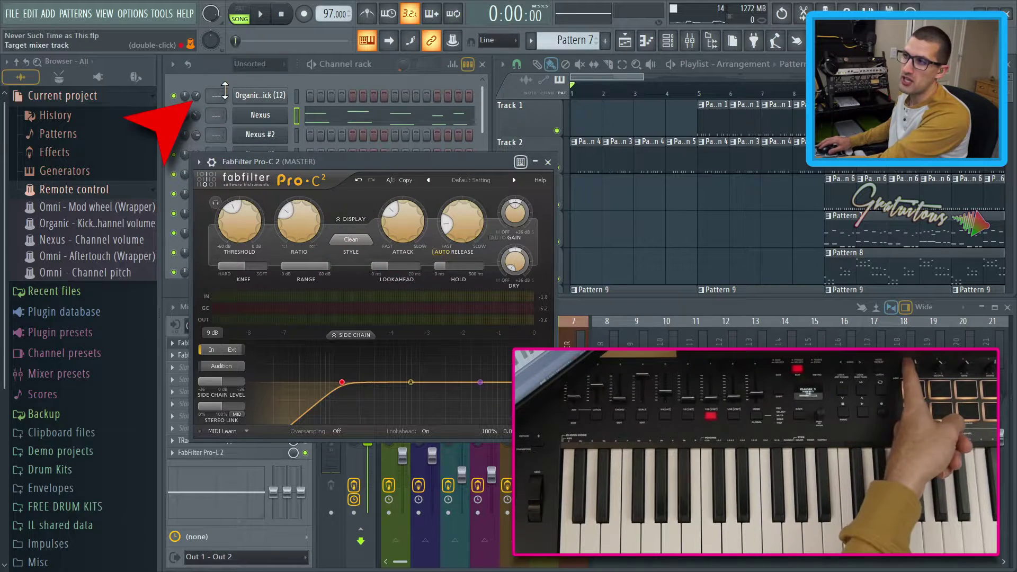
{"action": "left_click_drag", "start_coordinate": [297, 164], "coordinate": [300, 187]}
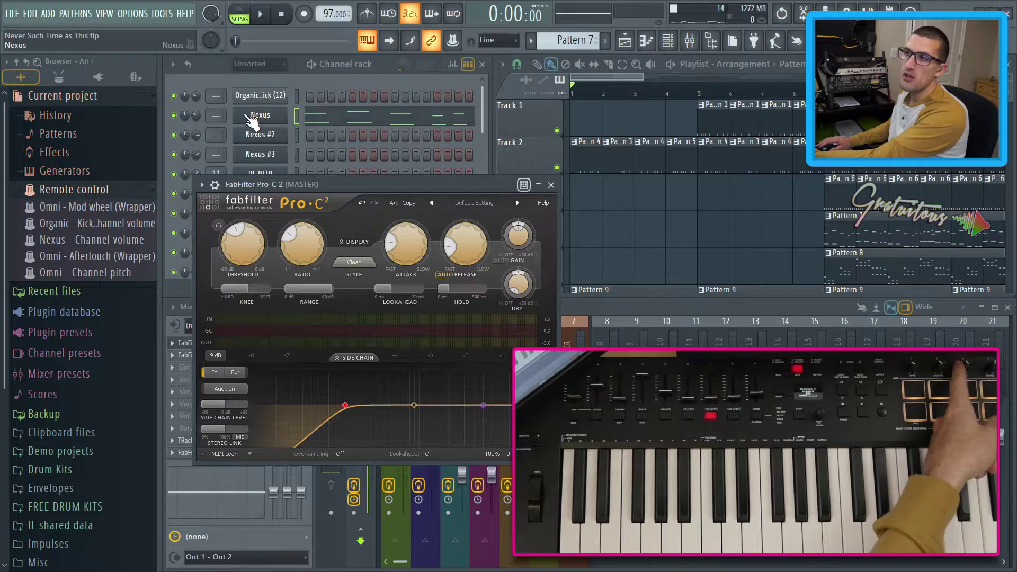
{"action": "mouse_move", "coordinate": [307, 181]}
{"action": "left_mouse_down"}
{"action": "mouse_move", "coordinate": [294, 166]}
{"action": "mouse_move", "coordinate": [289, 176]}
{"action": "left_mouse_up"}
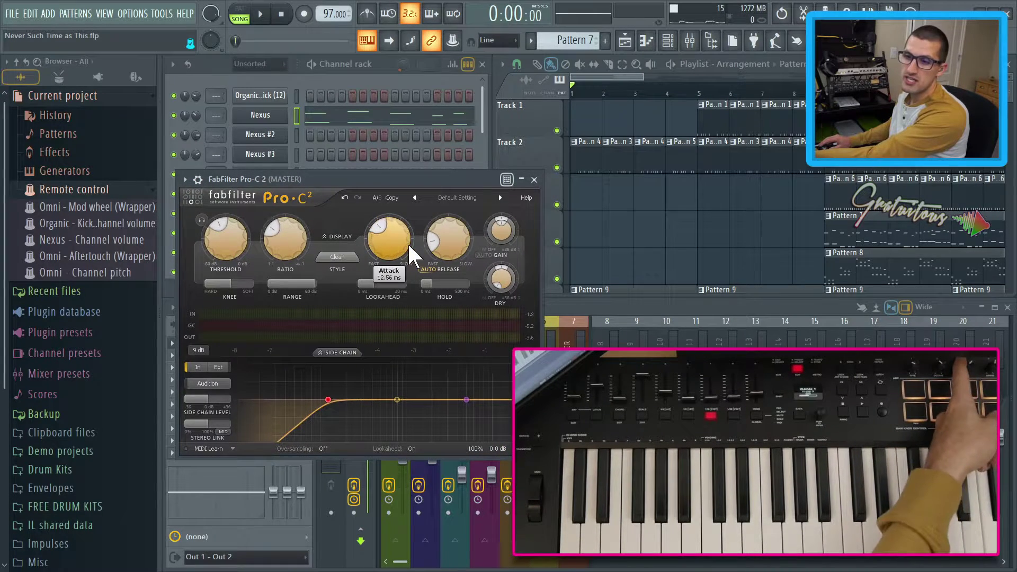
- Test the hardware knobs while alternating focus between the Mixer and Pro-C 2
{"action": "left_click", "coordinate": [594, 305]}
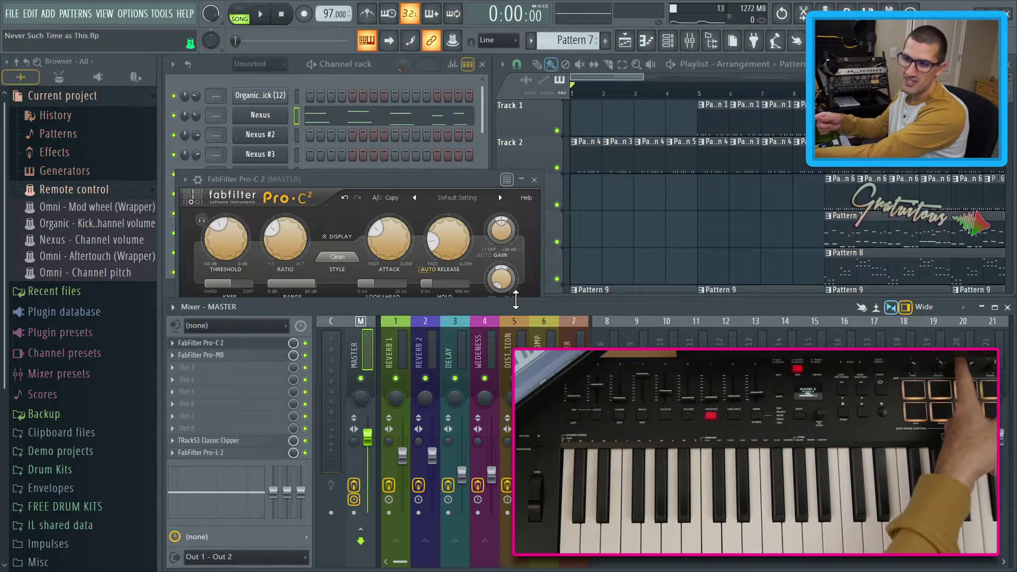
{"action": "left_click", "coordinate": [460, 179]}
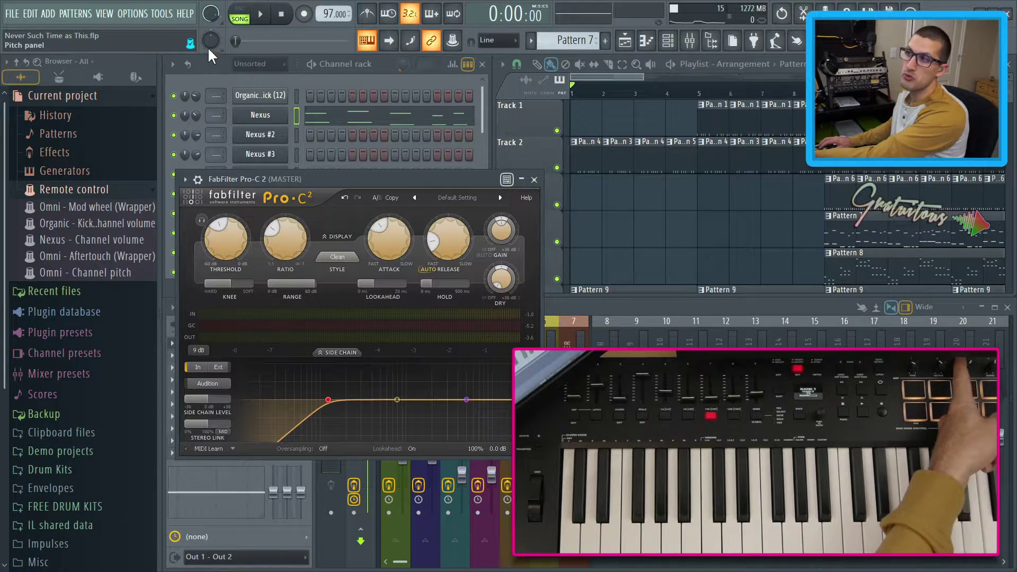
{"action": "left_click", "coordinate": [578, 306]}
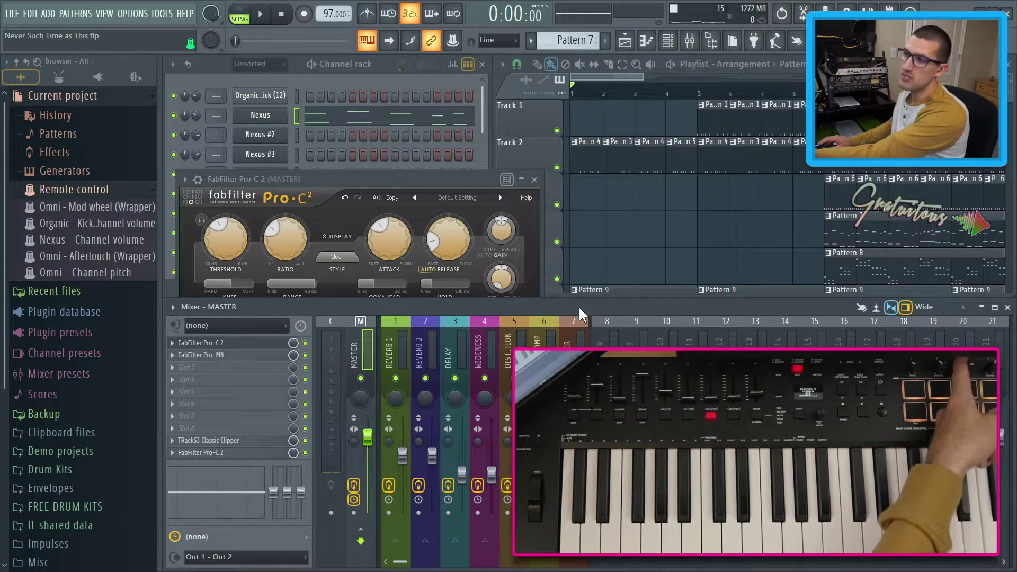
{"action": "left_click", "coordinate": [460, 187]}
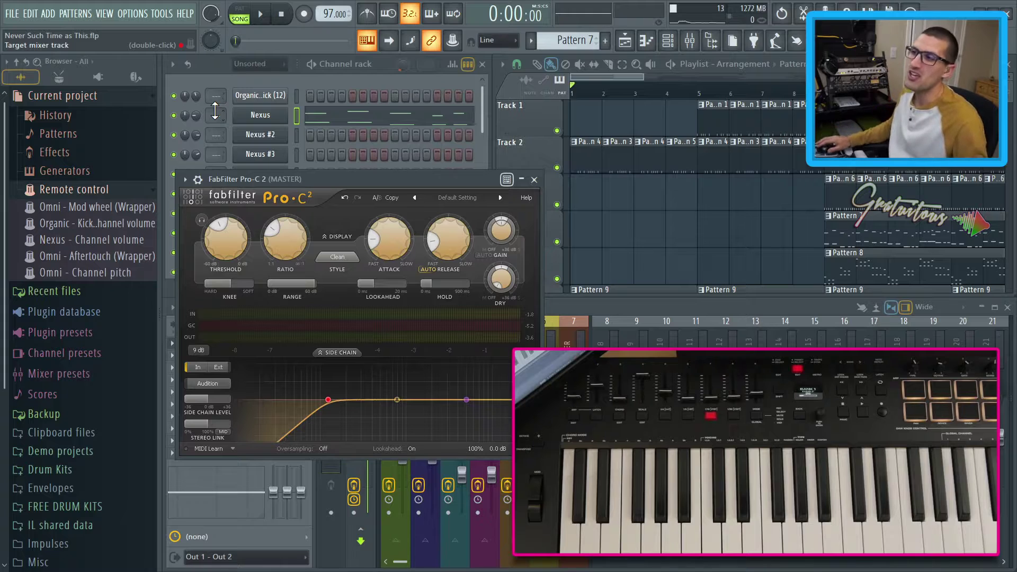
- Open the controller link settings of the Organic kick channel's volume knob and reset the link
{"action": "left_click", "coordinate": [221, 70]}
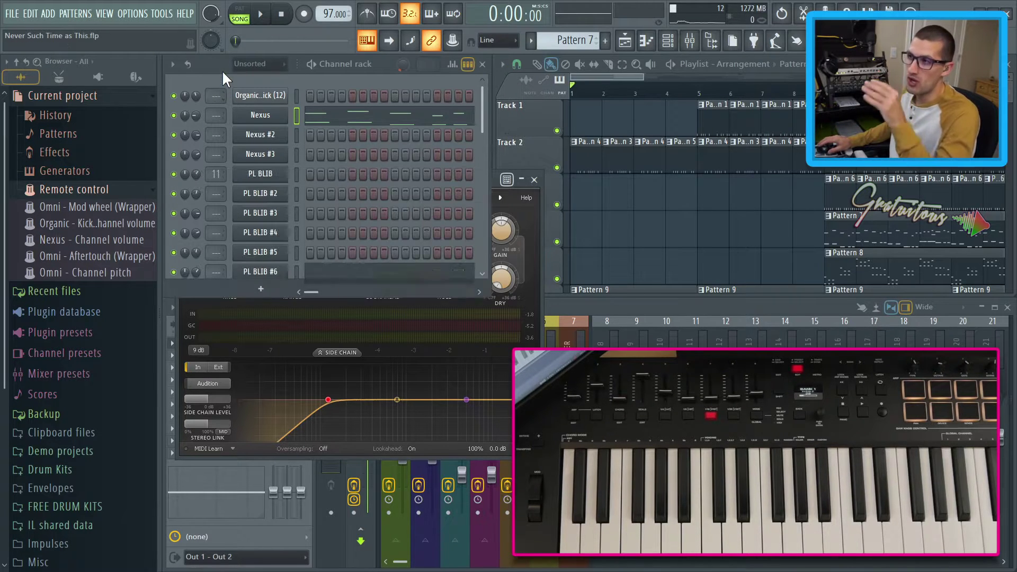
{"action": "right_click", "coordinate": [197, 94]}
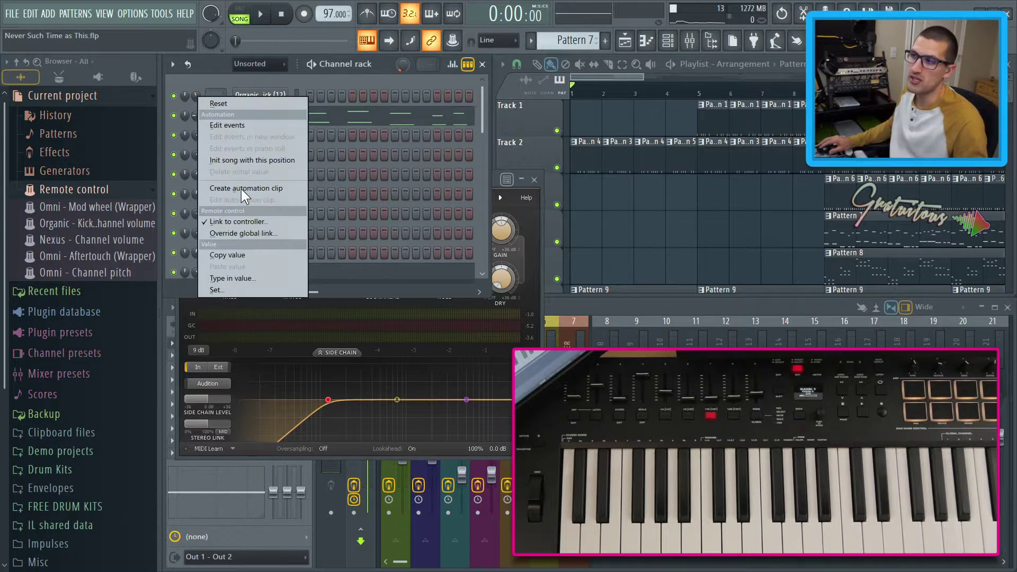
{"action": "left_click", "coordinate": [251, 221]}
{"action": "left_click_drag", "start_coordinate": [476, 167], "coordinate": [297, 169]}
{"action": "left_click", "coordinate": [269, 406]}
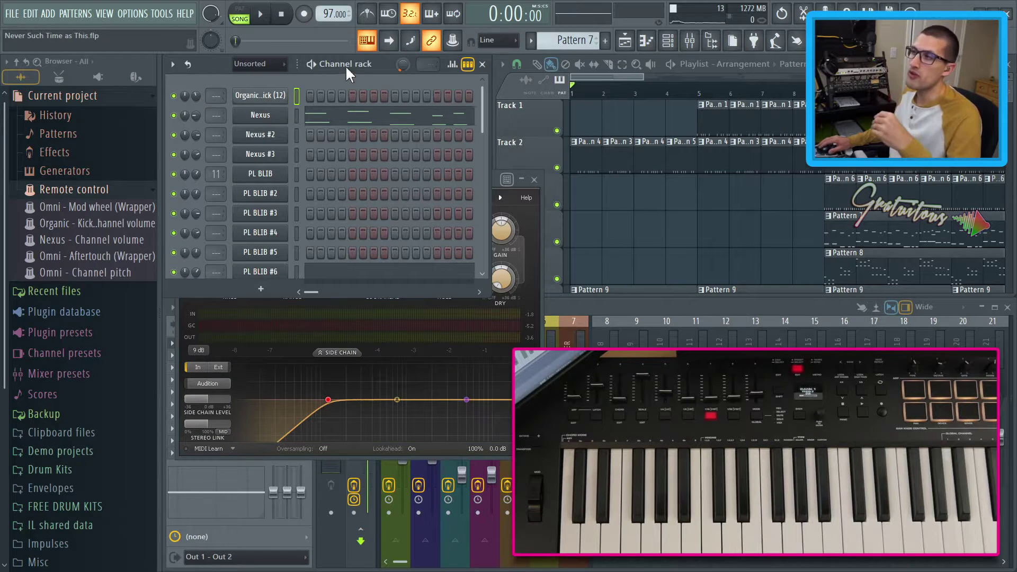
- Capture the Organic kick and Nexus channel volumes with Multilink and open Link to controllers for them
{"action": "left_click", "coordinate": [455, 42]}
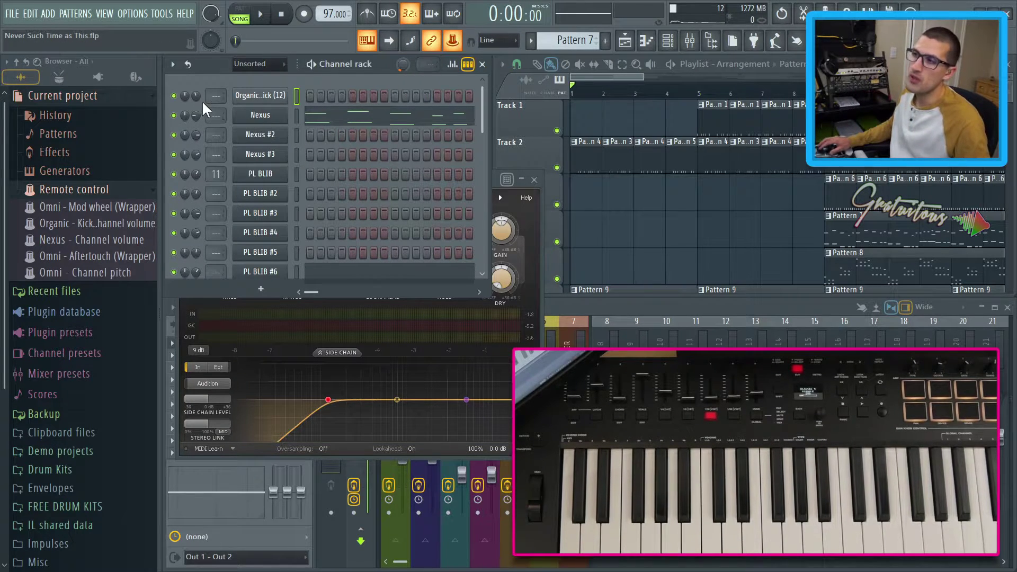
{"action": "left_click_drag", "start_coordinate": [196, 96], "coordinate": [196, 113]}
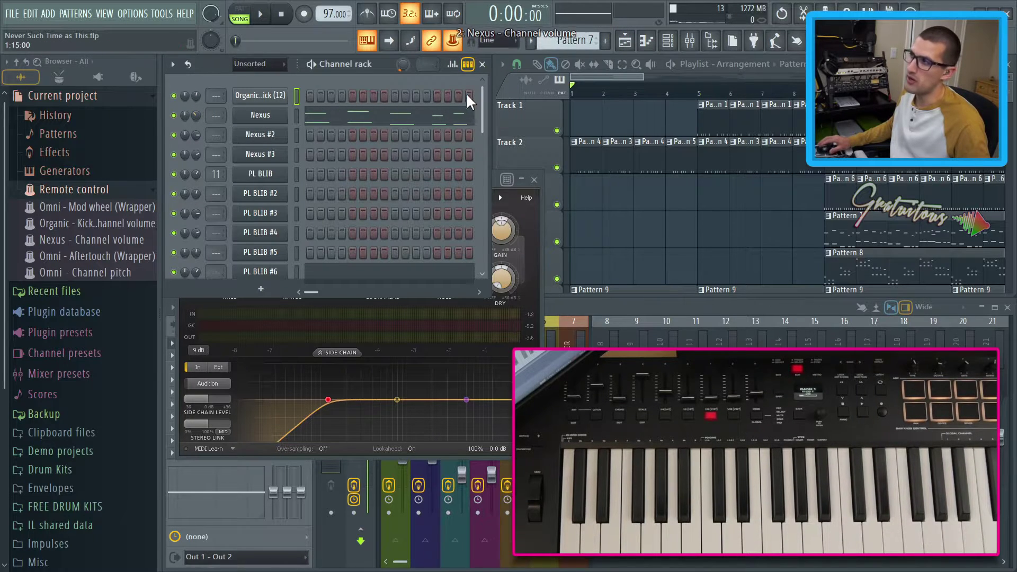
{"action": "right_click", "coordinate": [451, 48]}
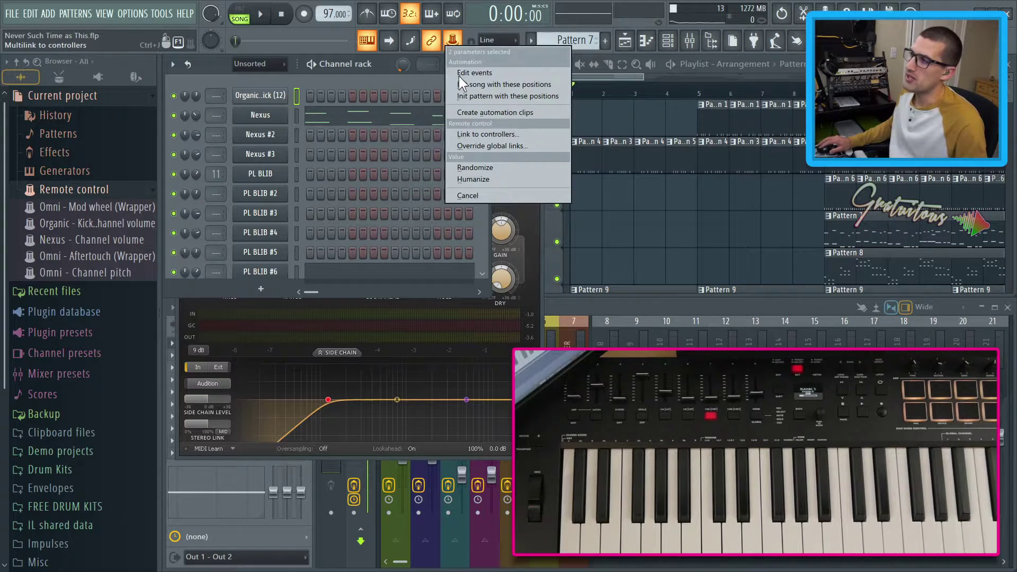
{"action": "left_click", "coordinate": [486, 135]}
- Reset the controller links of both captured channel volumes in Remote control settings and accept each one
{"action": "left_click_drag", "start_coordinate": [494, 164], "coordinate": [271, 93]}
{"action": "left_click", "coordinate": [232, 333]}
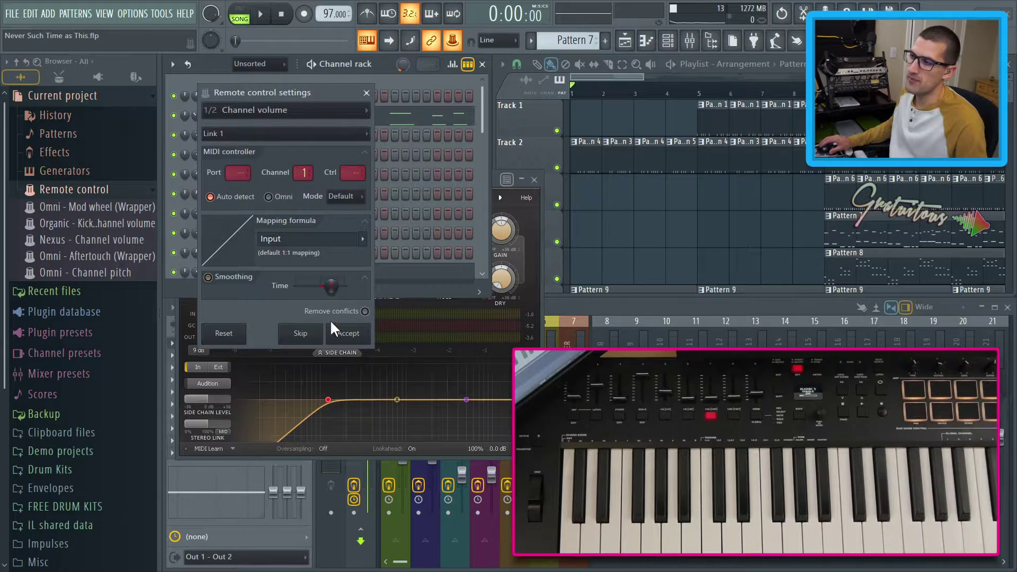
{"action": "left_click", "coordinate": [344, 336]}
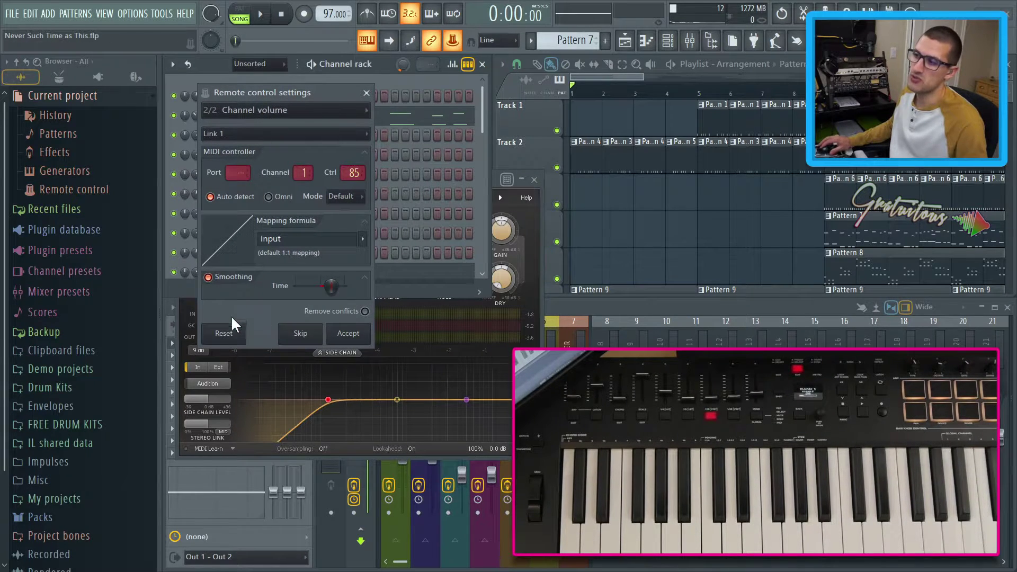
{"action": "left_click", "coordinate": [349, 335]}
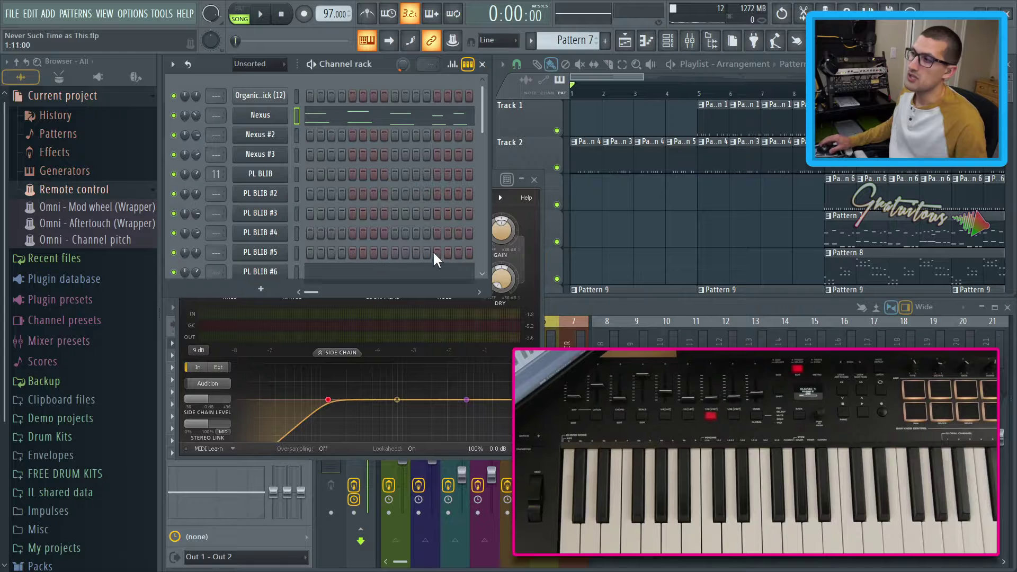
- Test the hardware knob with Pro-C 2 focused and with the Organic kick channel selected in the Channel rack
{"action": "left_click", "coordinate": [533, 219]}
{"action": "left_click", "coordinate": [370, 62]}
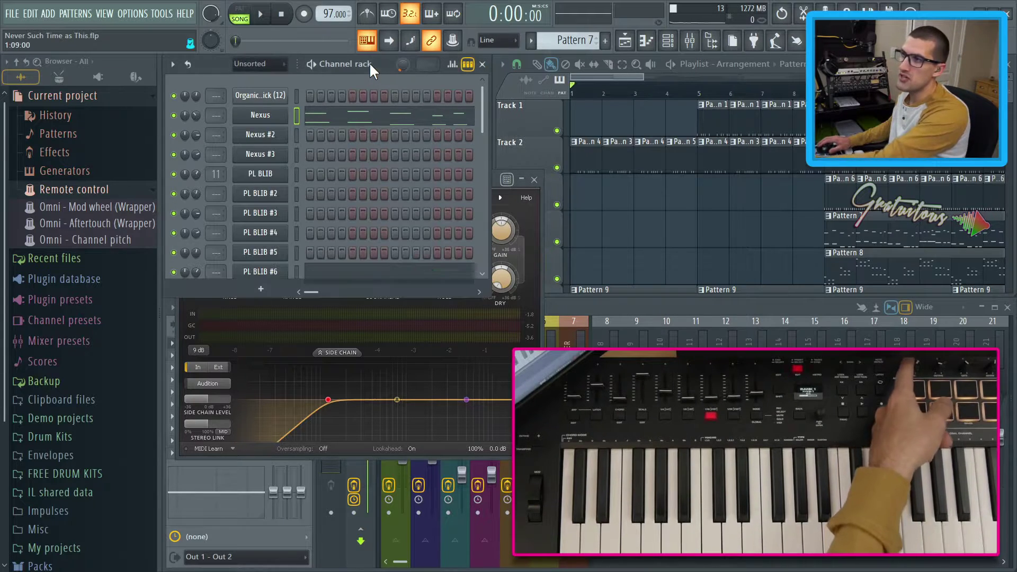
{"action": "left_click", "coordinate": [297, 96]}
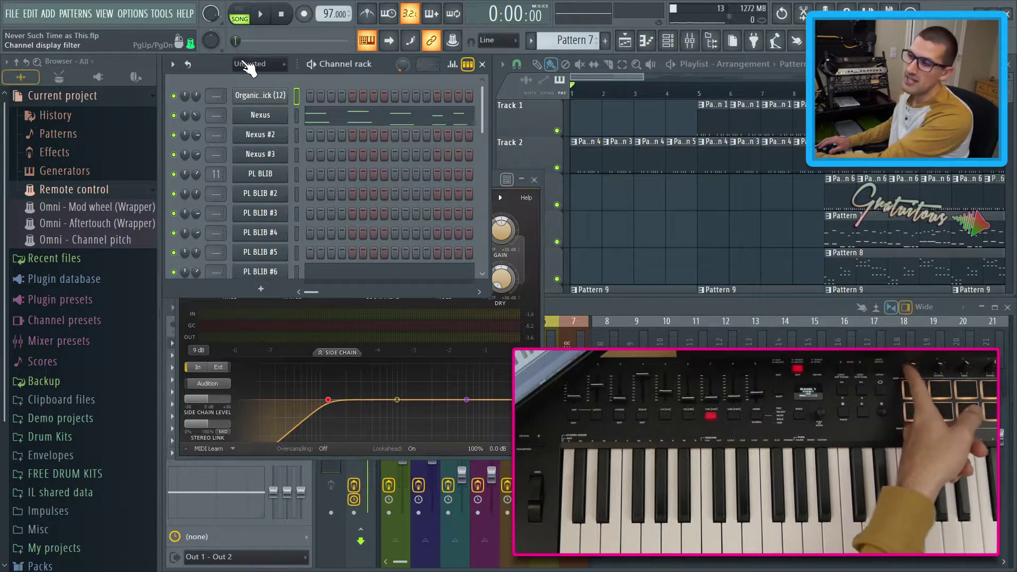
{"action": "left_click", "coordinate": [541, 226]}
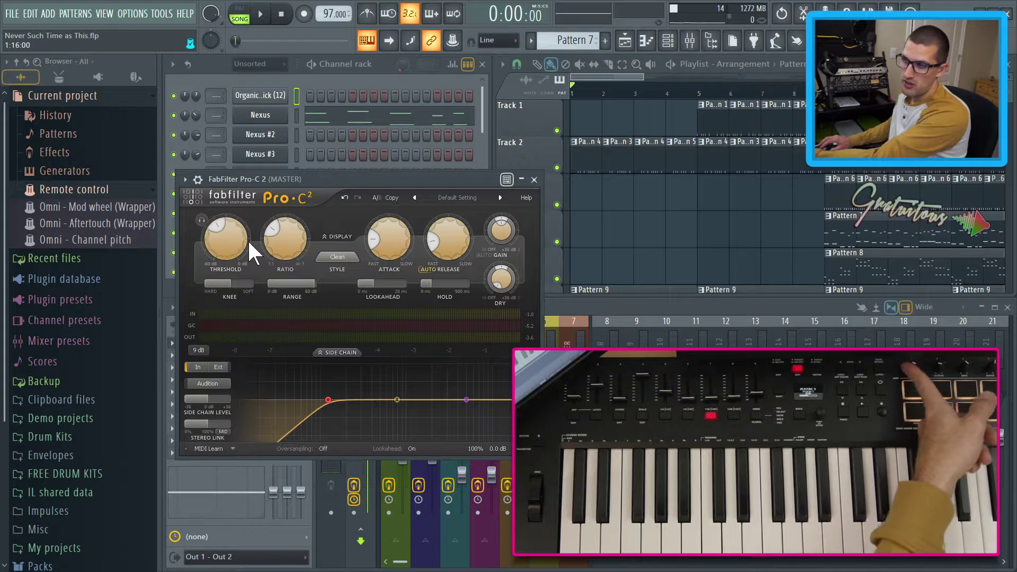
- Turn the hardware knob over Pro-C 2's Threshold and check that knob's remote control link options
{"action": "mouse_move", "coordinate": [278, 236]}
{"action": "mouse_move", "coordinate": [245, 247]}
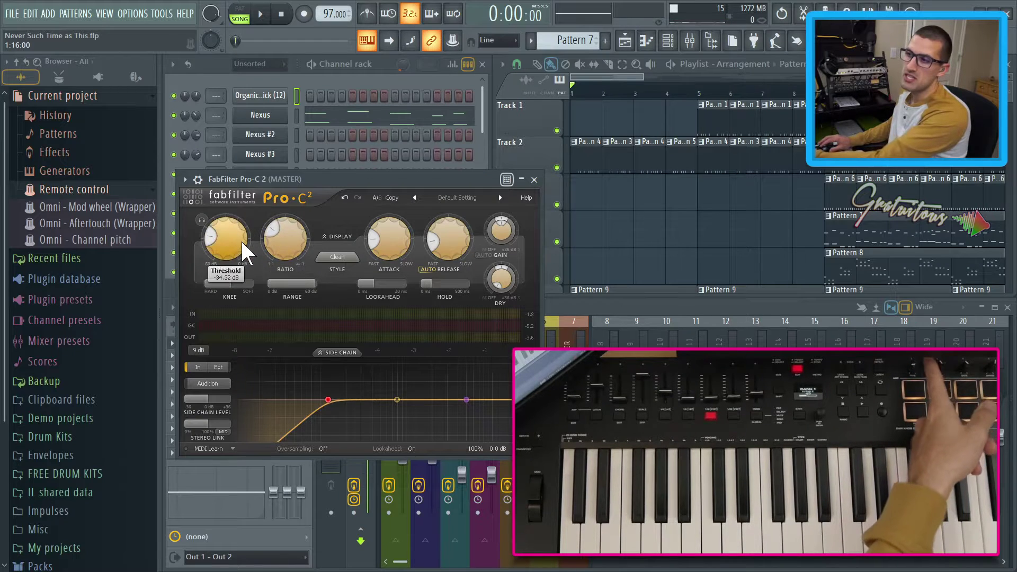
{"action": "right_click", "coordinate": [242, 242]}
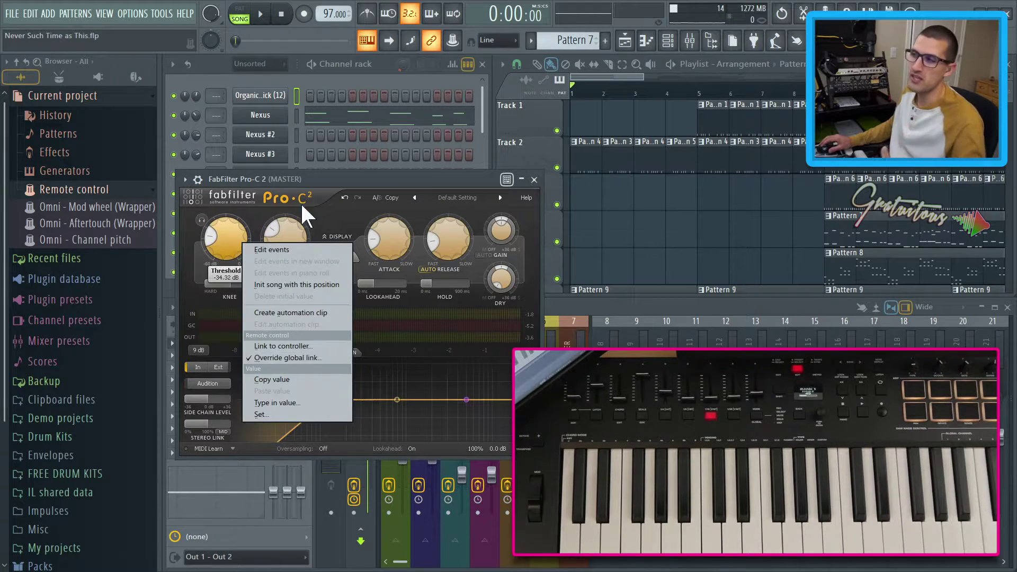
{"action": "left_click", "coordinate": [277, 177]}
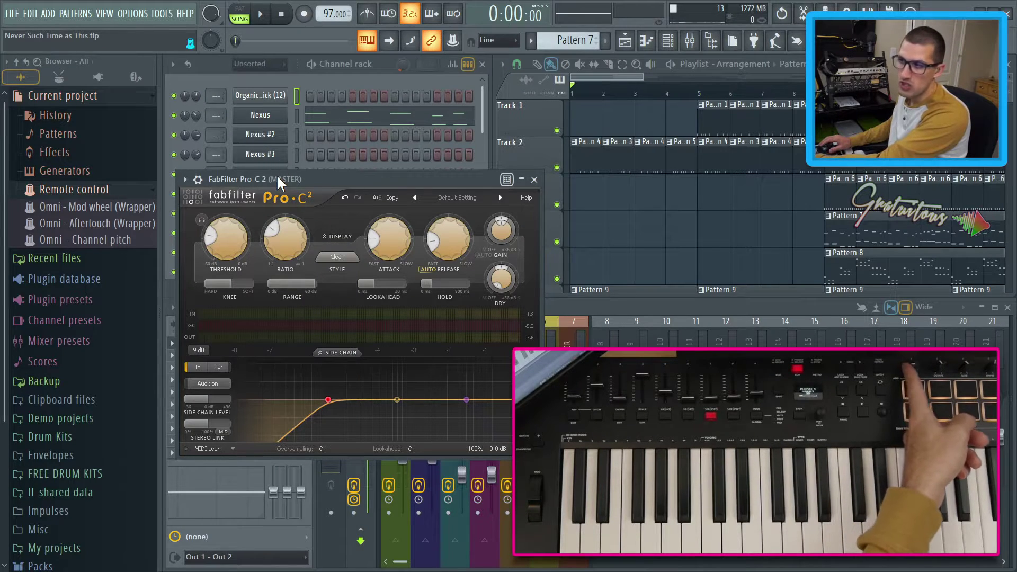
{"action": "mouse_move", "coordinate": [244, 244]}
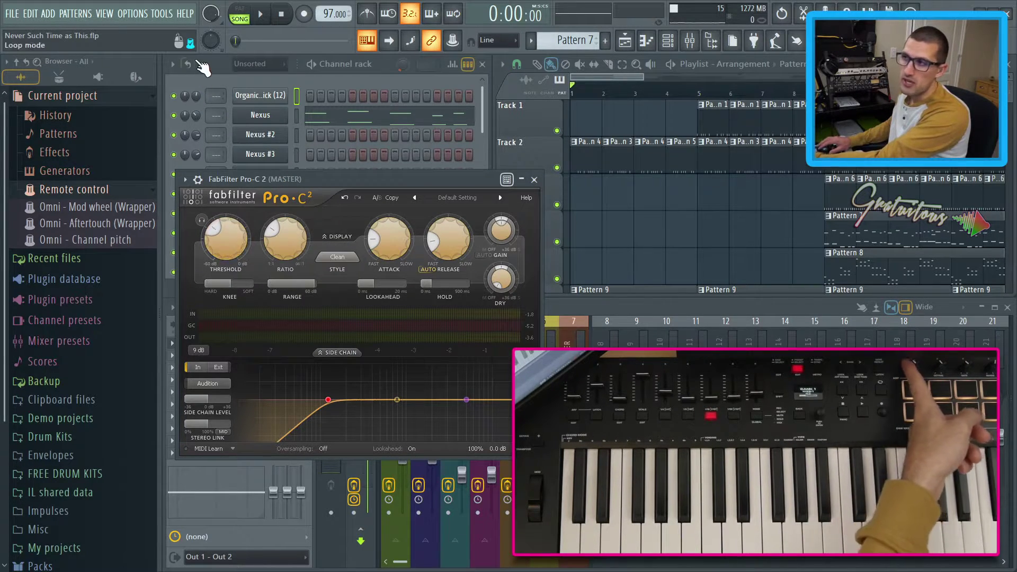
- Link the Organic kick channel's volume to the hardware knob with Link to controller
{"action": "right_click", "coordinate": [200, 96]}
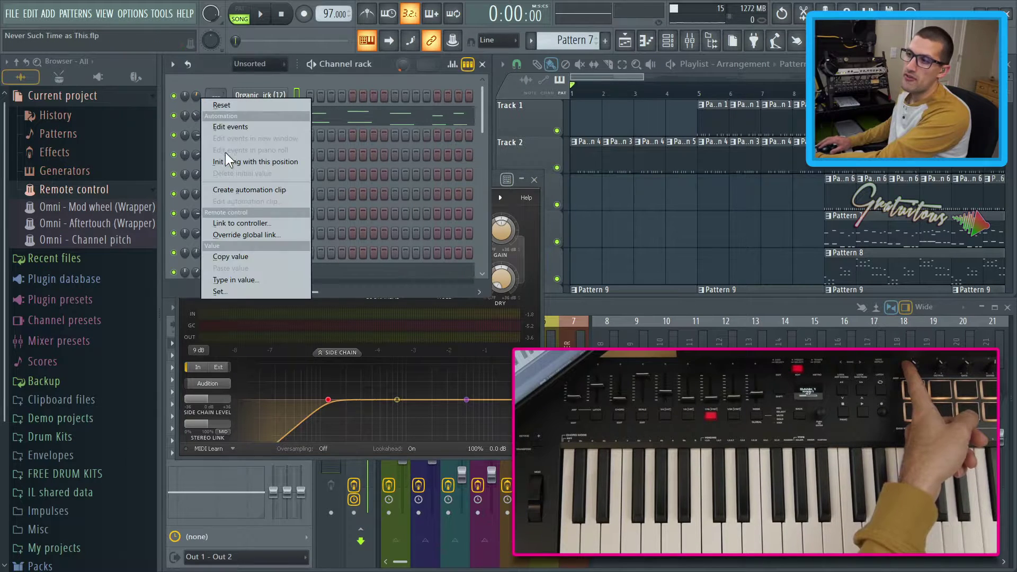
{"action": "left_click", "coordinate": [260, 221]}
{"action": "left_click_drag", "start_coordinate": [446, 171], "coordinate": [269, 153]}
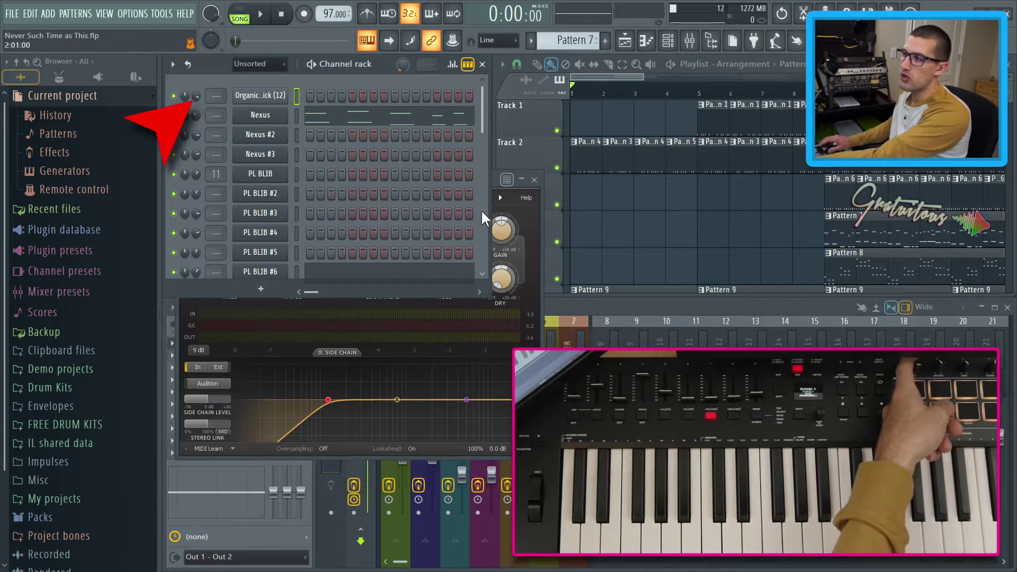
- Check Threshold's link options and test the hardware knob with Pro-C 2, the Channel rack and the Mixer focused
{"action": "left_click", "coordinate": [532, 215]}
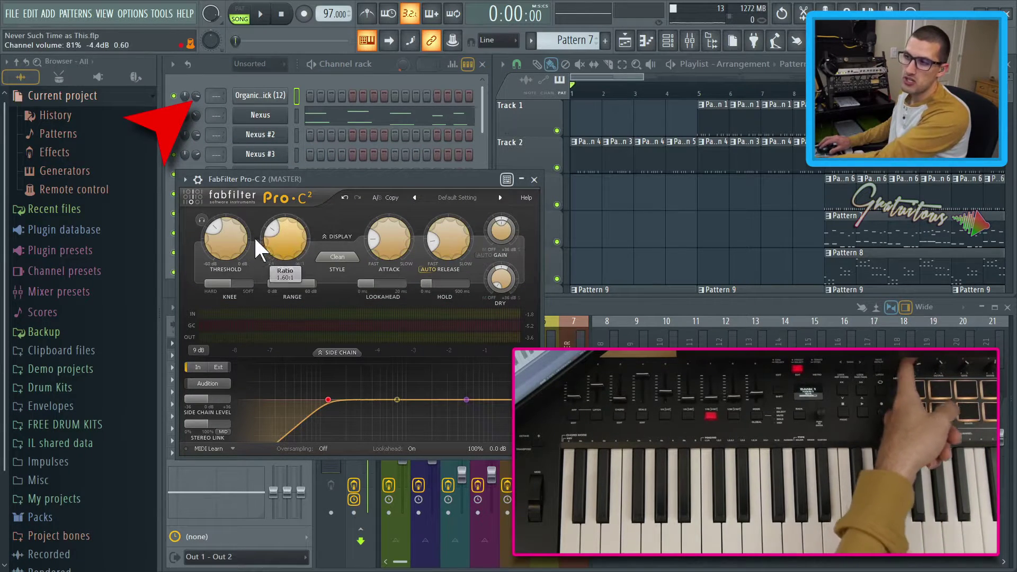
{"action": "mouse_move", "coordinate": [240, 238]}
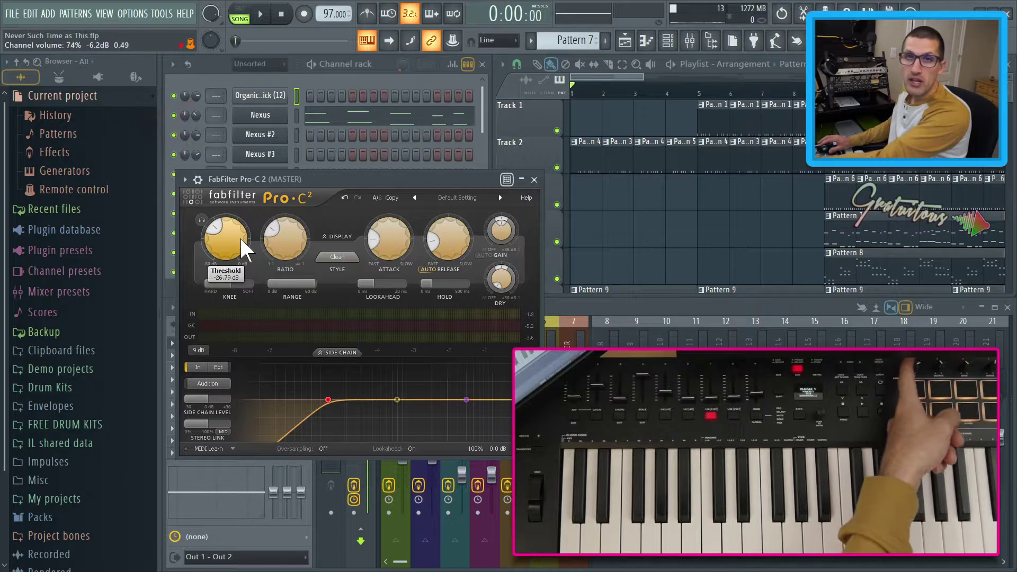
{"action": "right_click", "coordinate": [241, 238]}
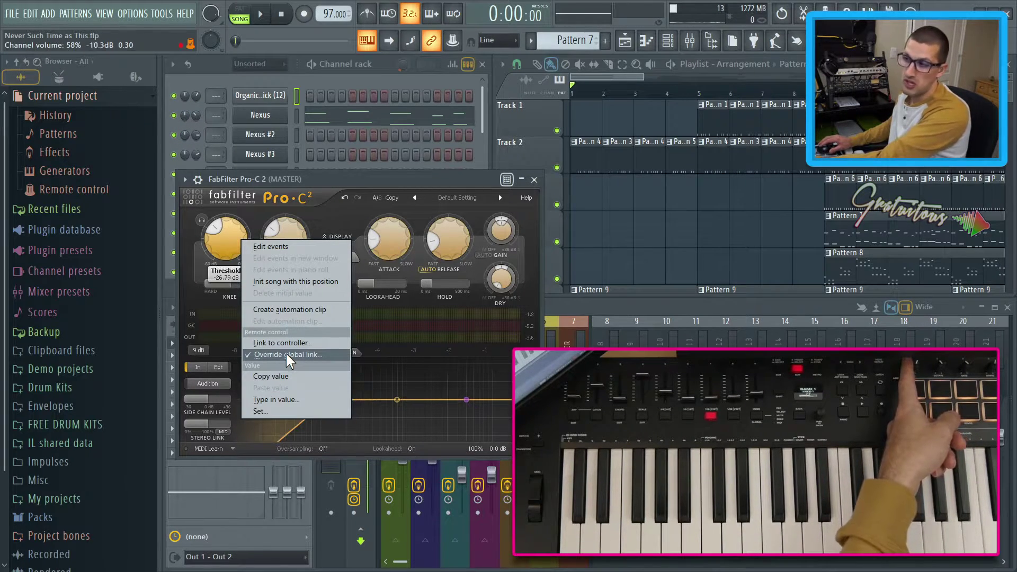
{"action": "left_click", "coordinate": [353, 73]}
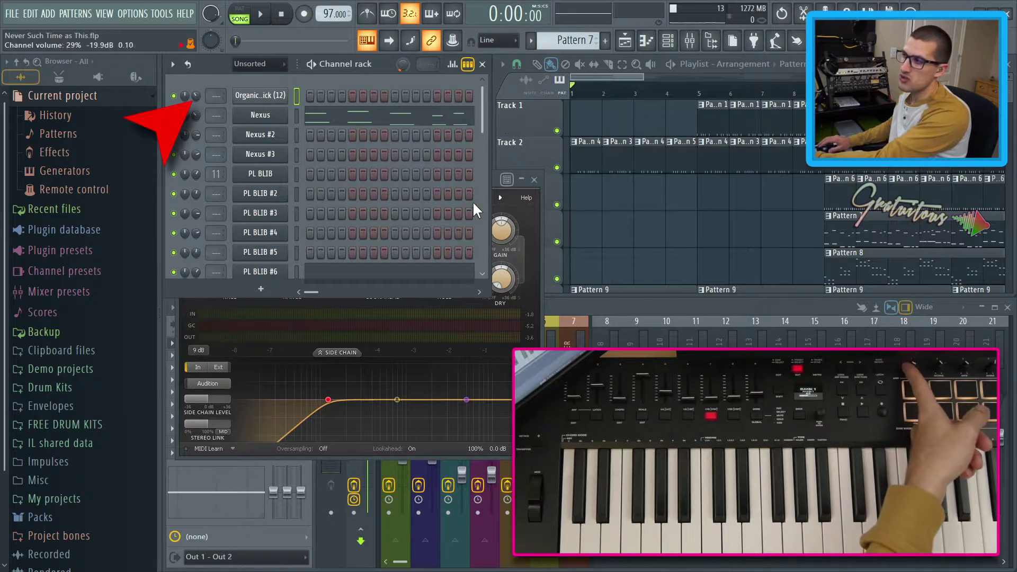
{"action": "left_click", "coordinate": [529, 217]}
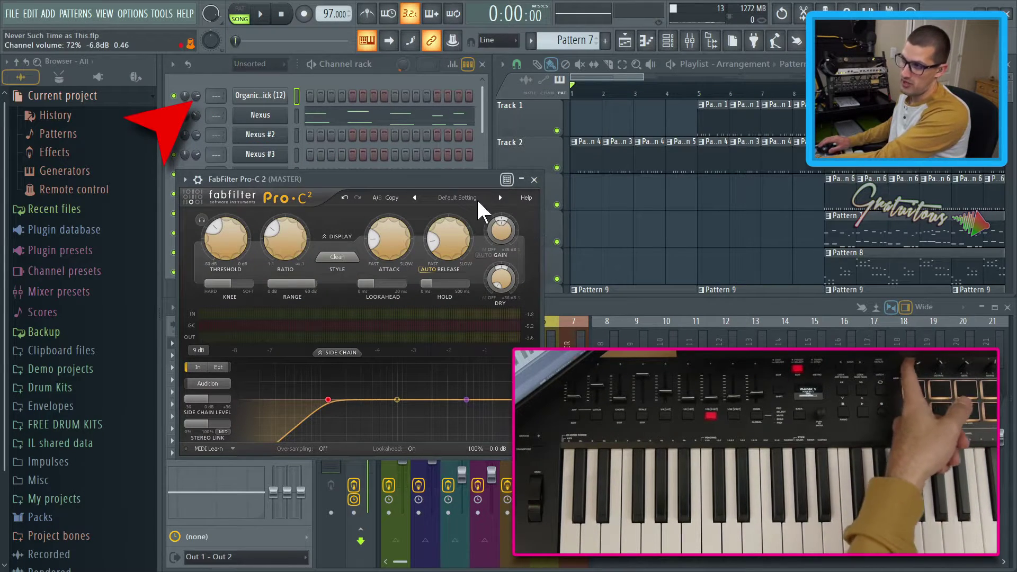
{"action": "left_click", "coordinate": [621, 309]}
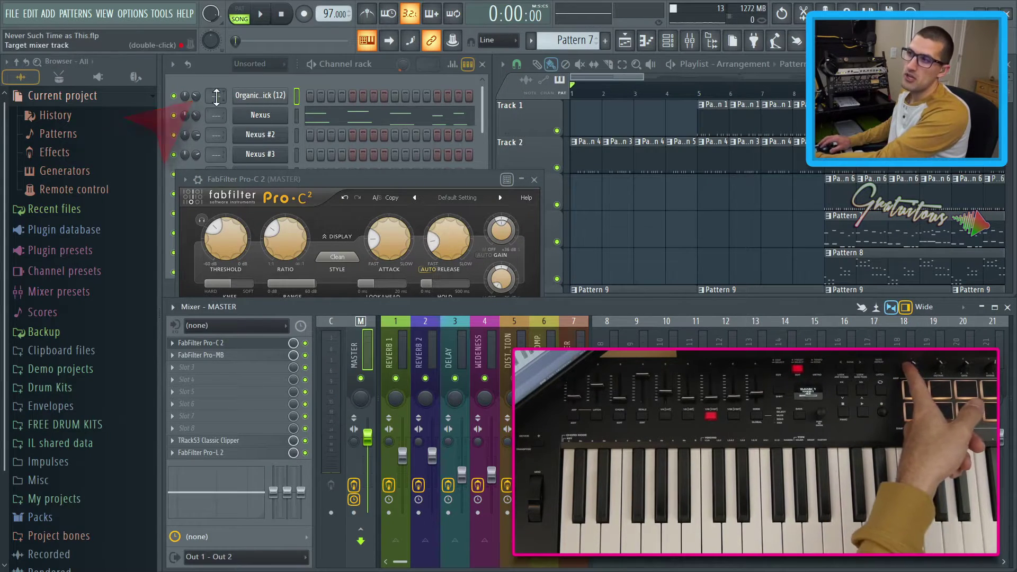
- Review the Organic kick channel volume's controller link in Remote control settings and accept the dialog
{"action": "right_click", "coordinate": [197, 94]}
{"action": "left_click", "coordinate": [255, 218]}
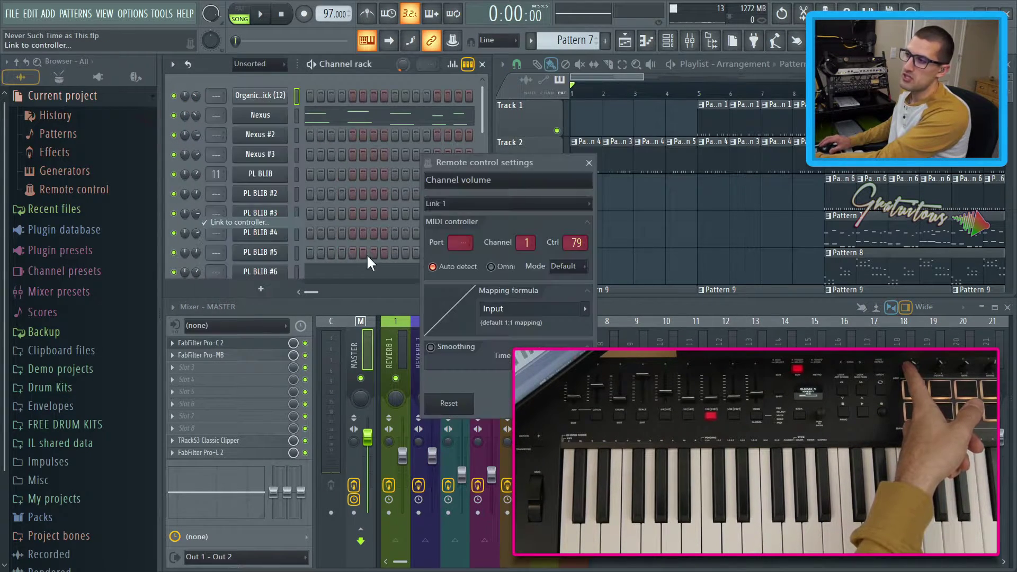
{"action": "left_click_drag", "start_coordinate": [500, 161], "coordinate": [326, 170]}
{"action": "left_click", "coordinate": [395, 412]}
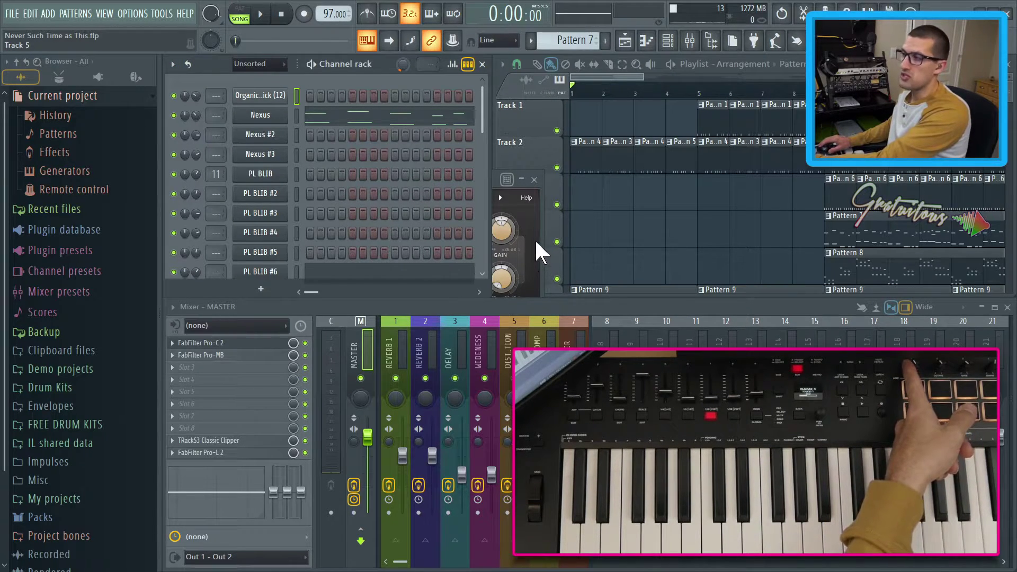
- Open FabFilter Pro-C 2 from the first effect slot of the Master mixer track
{"action": "left_click_drag", "start_coordinate": [469, 175], "coordinate": [472, 138]}
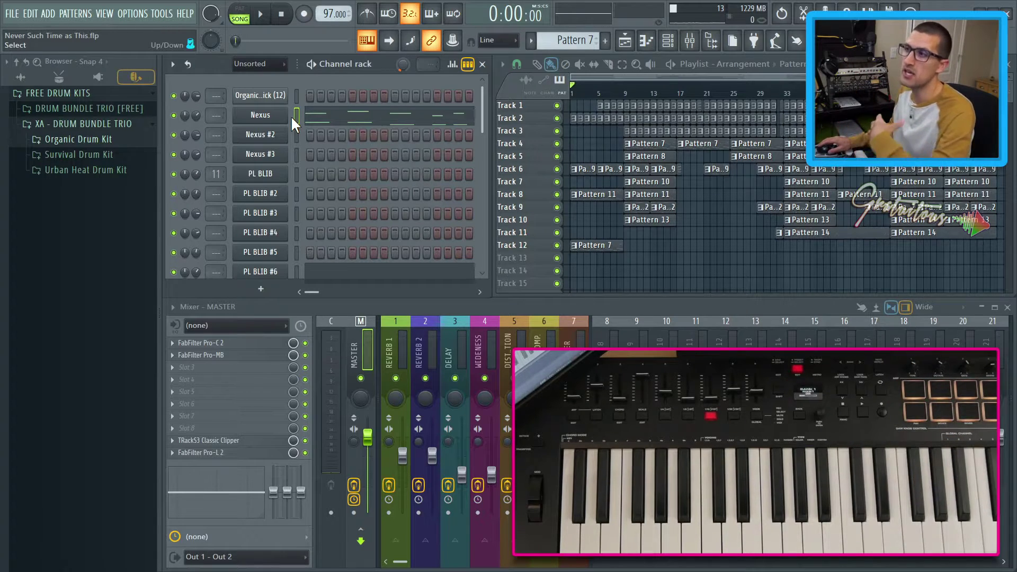
{"action": "left_click", "coordinate": [251, 344]}
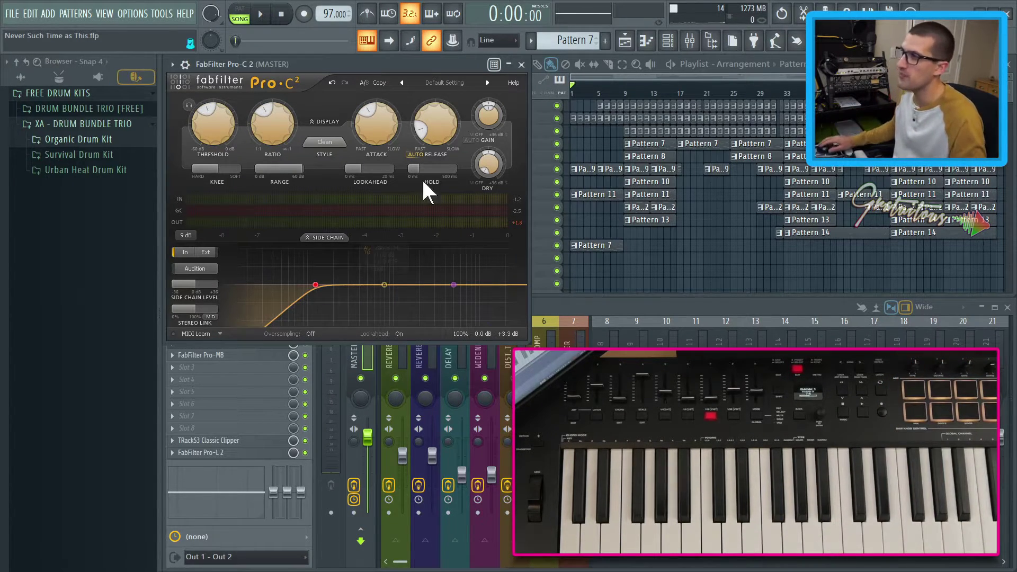
- Close Pro-C 2, view the Nexus plugin, and switch the Channel rack selection between the Organic kick and Nexus channels
{"action": "key", "text": "Escape"}
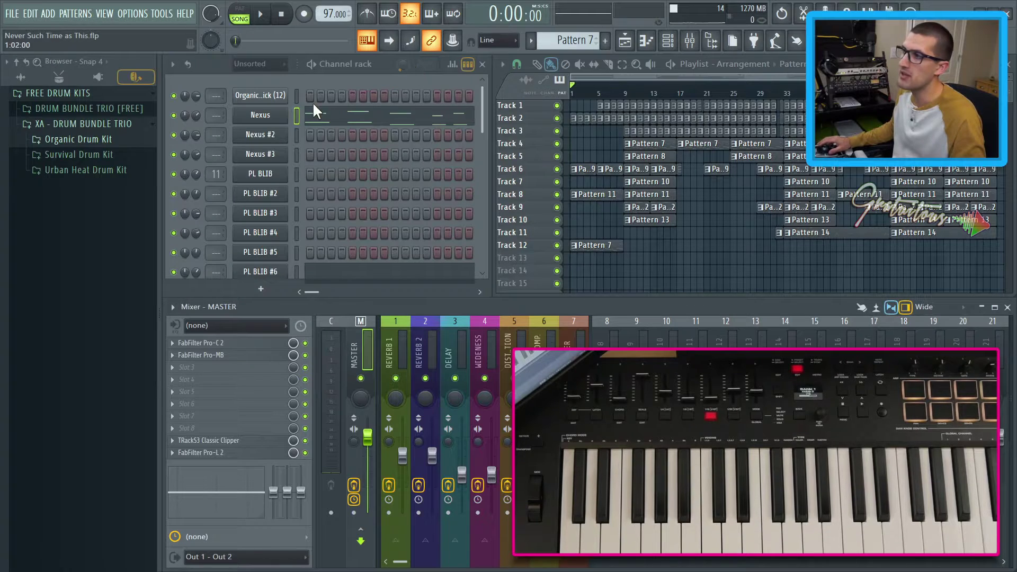
{"action": "left_click", "coordinate": [289, 115]}
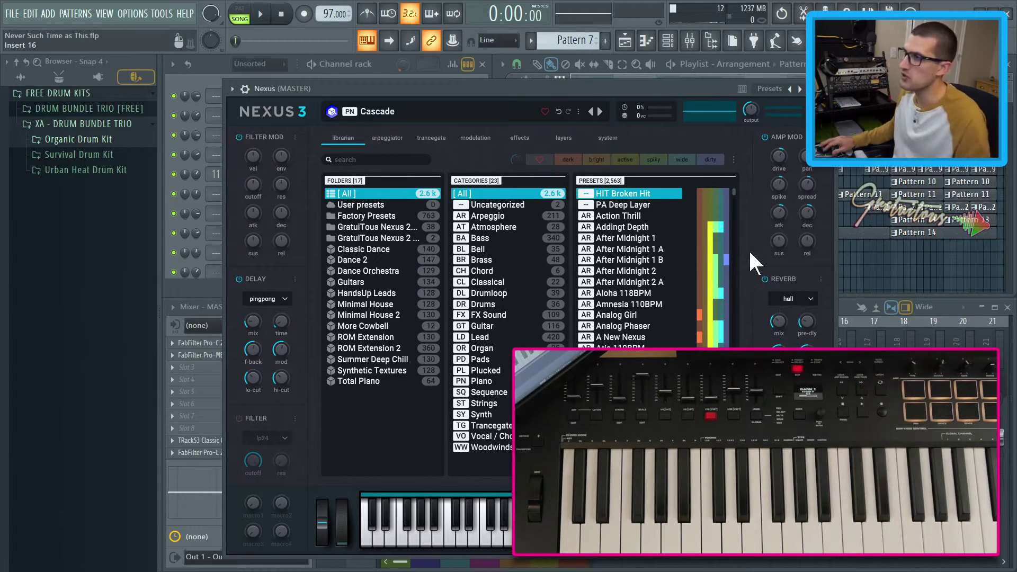
{"action": "key", "text": "Escape"}
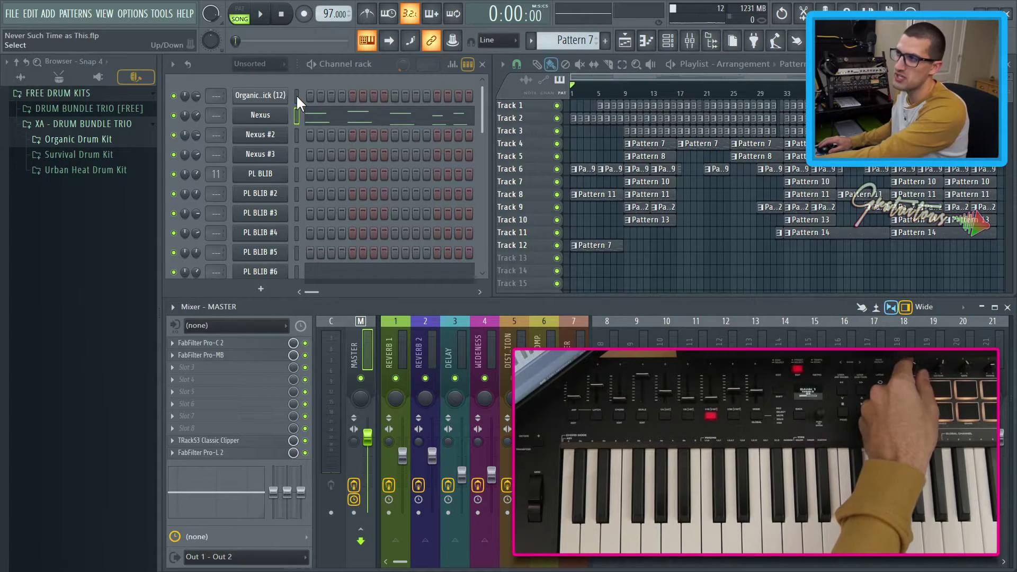
{"action": "left_click", "coordinate": [296, 96]}
{"action": "left_click", "coordinate": [295, 116]}
{"action": "left_click", "coordinate": [274, 123]}
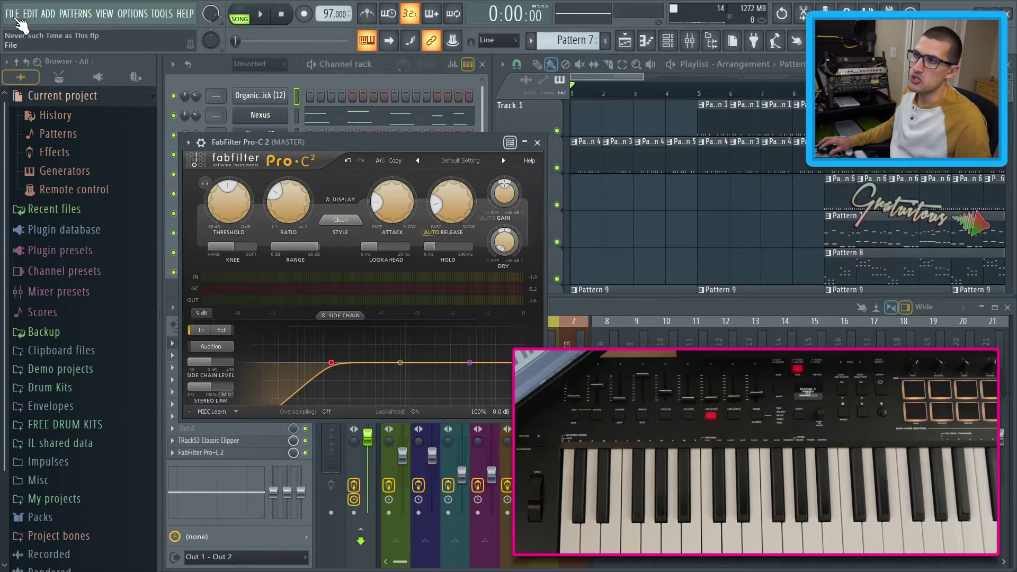
- Reopen the recent project Never Such Time as This.flp without saving changes
{"action": "left_click", "coordinate": [19, 19]}
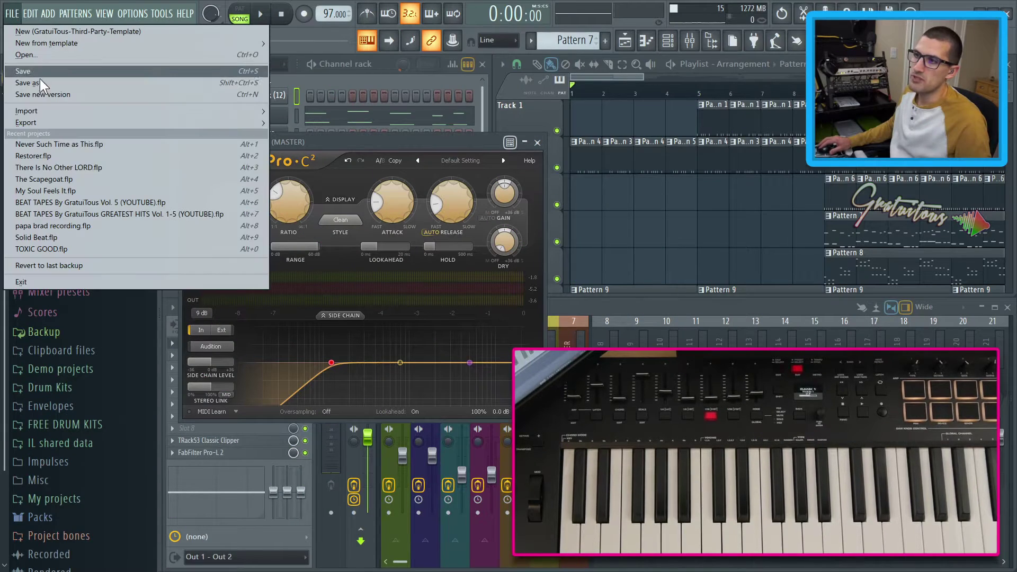
{"action": "left_click", "coordinate": [58, 142]}
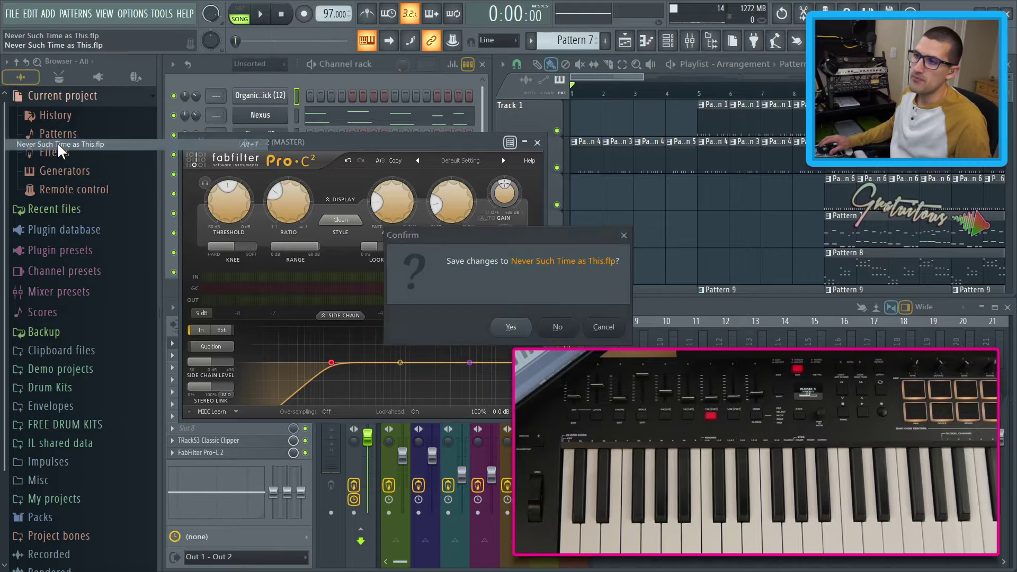
{"action": "left_click", "coordinate": [559, 327]}
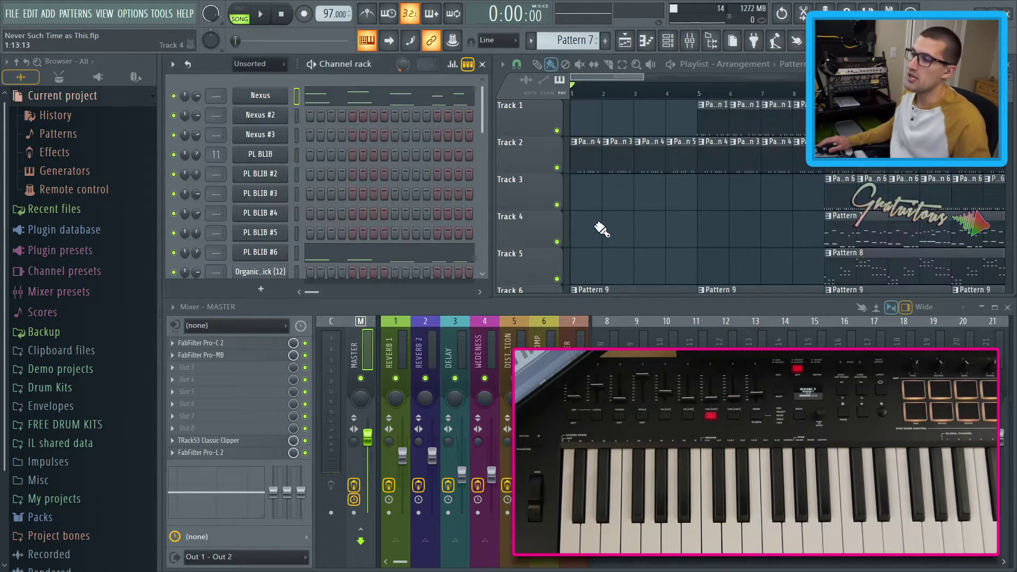
- Look through the Organic Drum Kit kicks in XA - DRUM BUNDLE TRIO and the drum channels in the Channel rack
{"action": "left_click", "coordinate": [140, 80]}
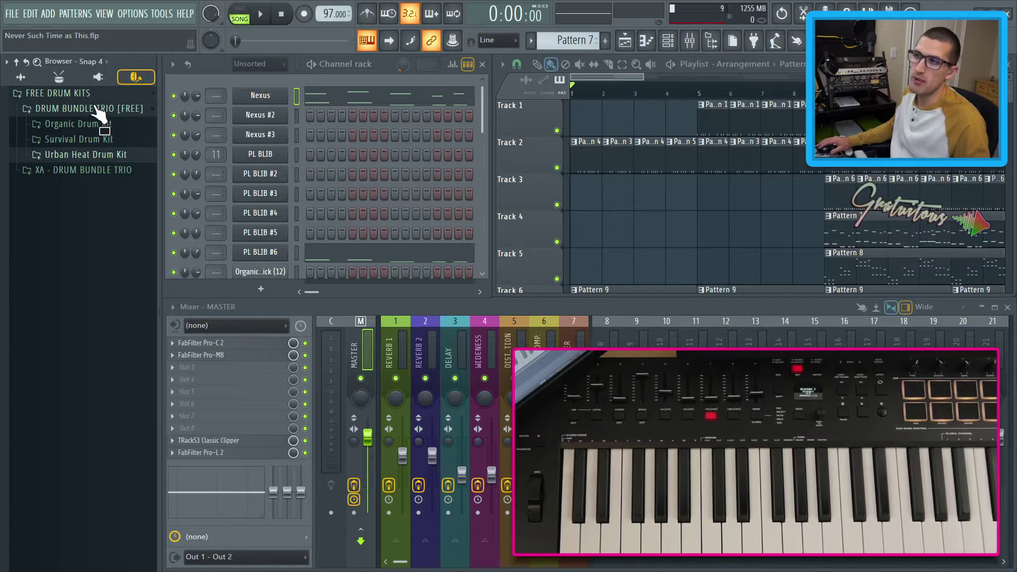
{"action": "left_click", "coordinate": [100, 171]}
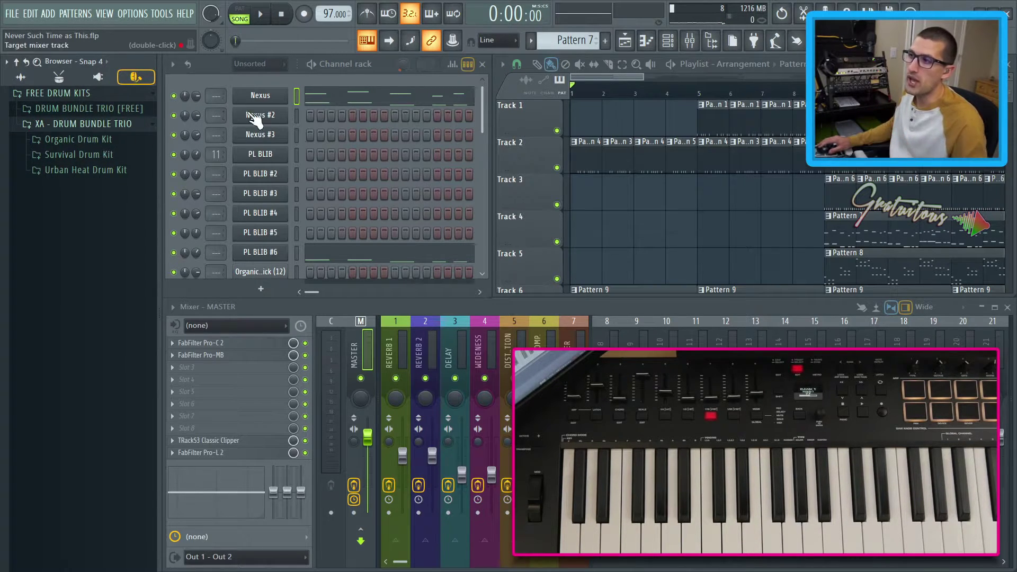
{"action": "scroll", "coordinate": [344, 175], "scroll_direction": "down", "scroll_amount": 2}
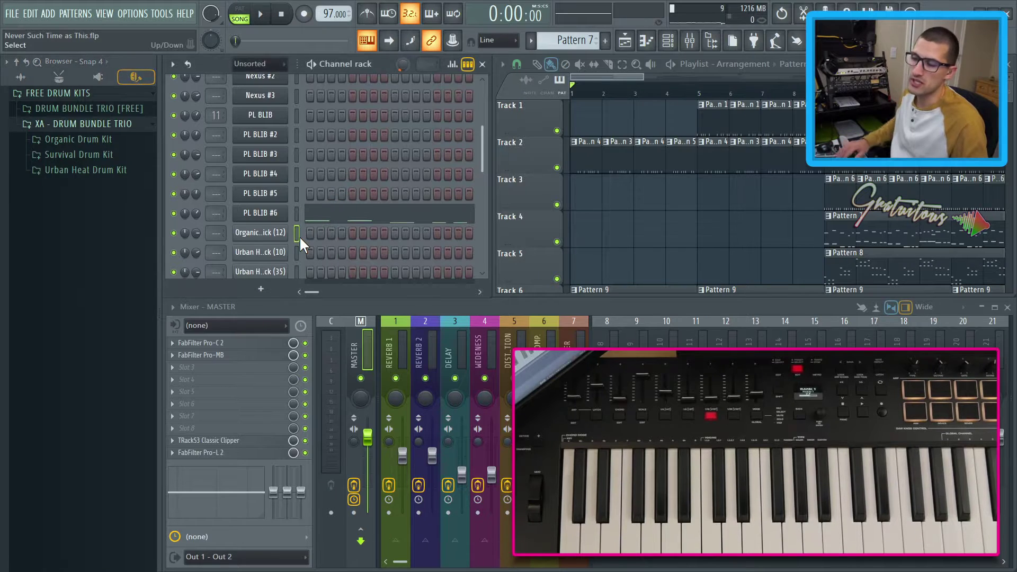
{"action": "scroll", "coordinate": [299, 236], "scroll_direction": "down", "scroll_amount": 1}
{"action": "scroll", "coordinate": [300, 236], "scroll_direction": "down", "scroll_amount": 1}
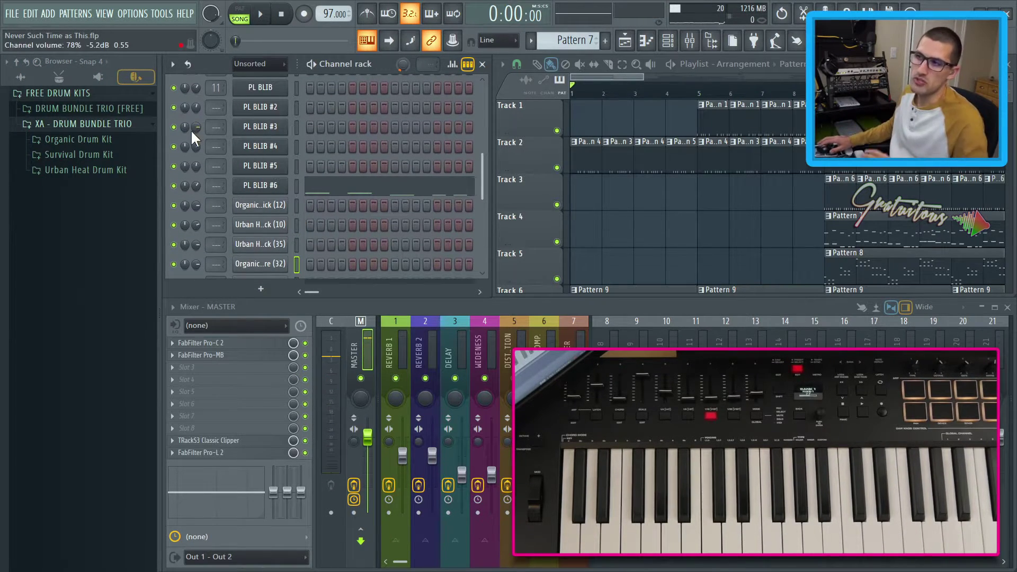
{"action": "left_click", "coordinate": [136, 141]}
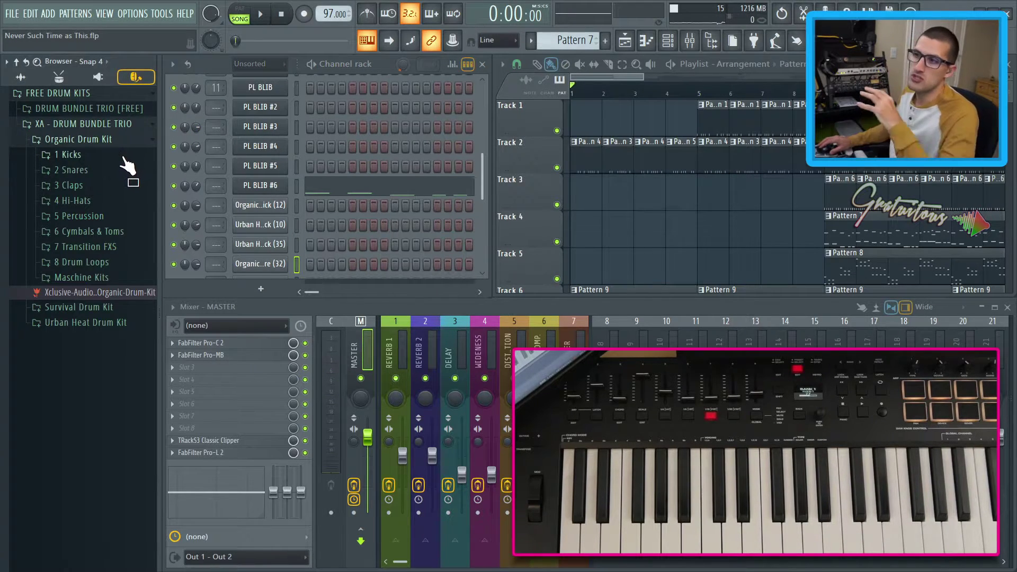
{"action": "left_click", "coordinate": [123, 156]}
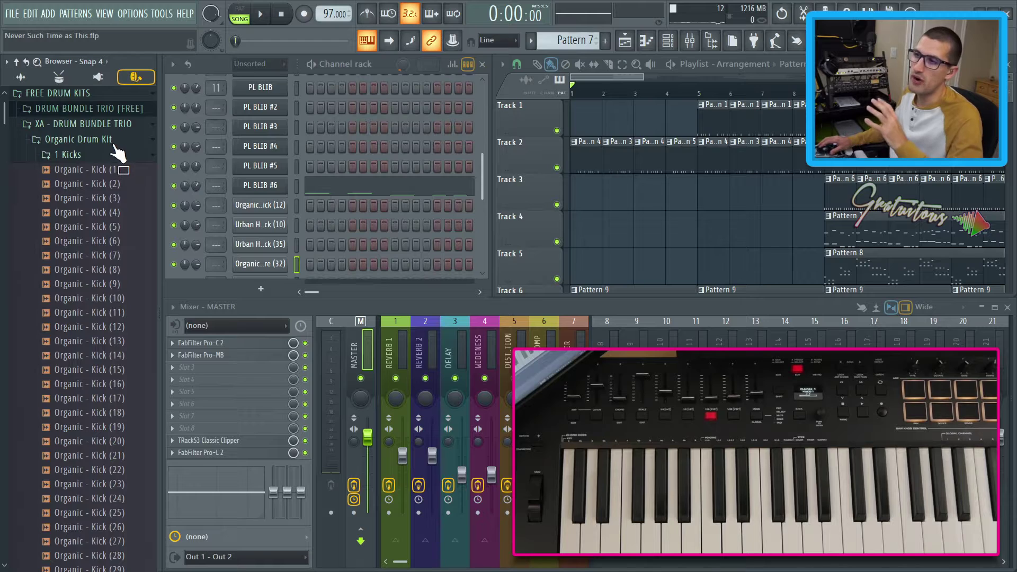
{"action": "left_click", "coordinate": [139, 78]}
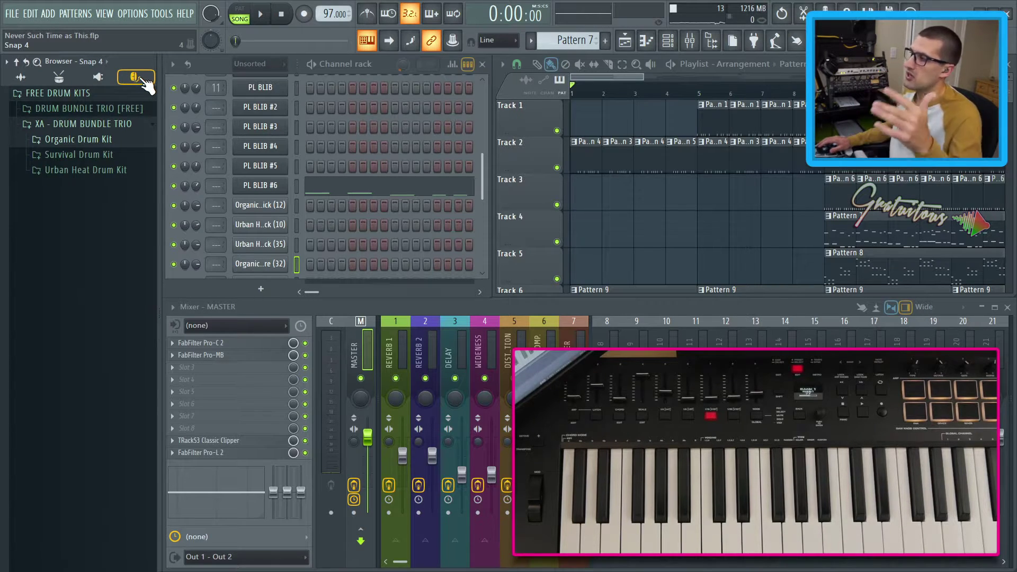
{"action": "scroll", "coordinate": [335, 115], "scroll_direction": "up", "scroll_amount": 3}
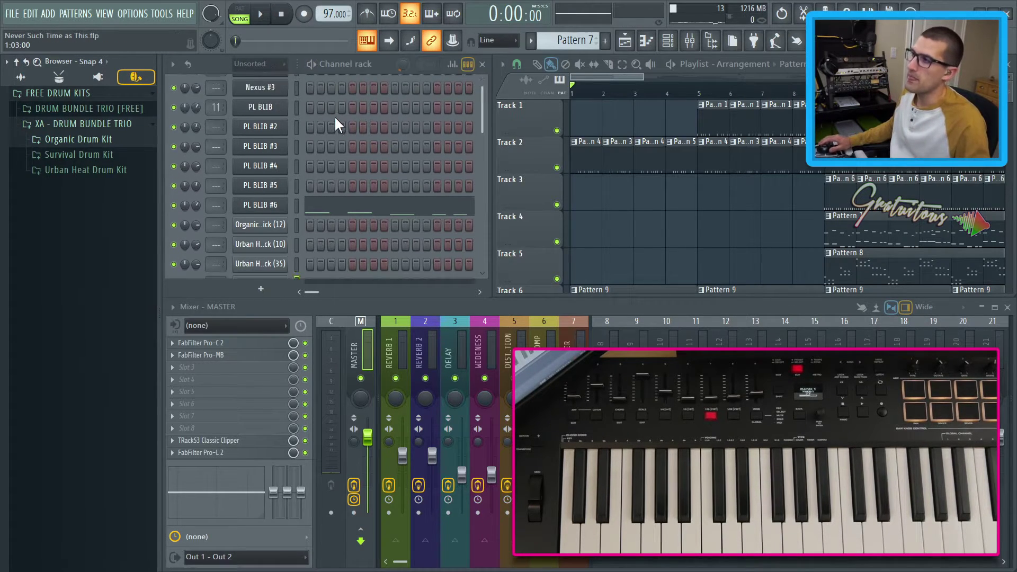
- Open FabFilter Pro-C 2 from the Master track, collapse its large display and place its window over the Channel rack
{"action": "left_click", "coordinate": [268, 344]}
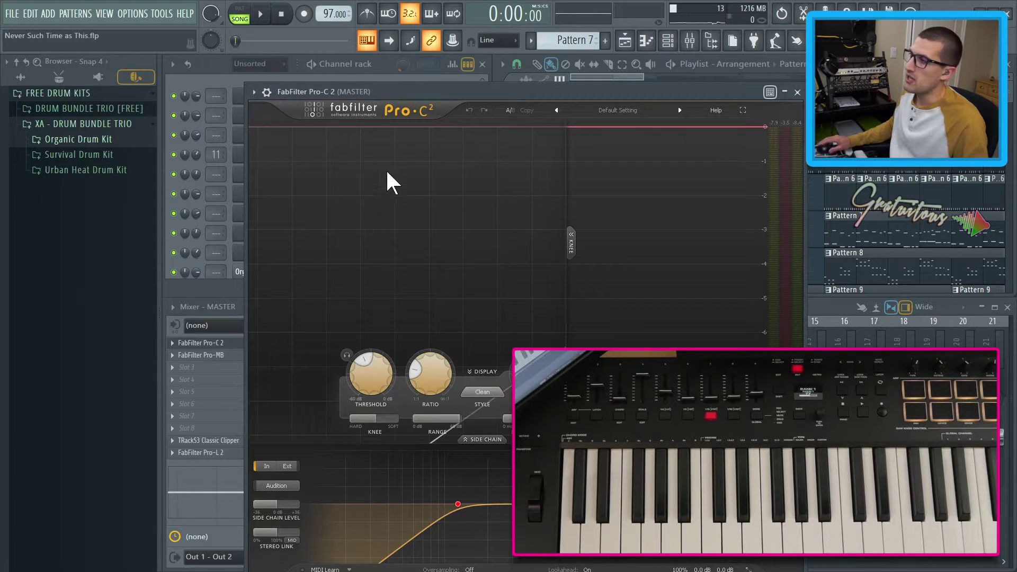
{"action": "left_click", "coordinate": [484, 370]}
{"action": "left_click_drag", "start_coordinate": [449, 92], "coordinate": [375, 64]}
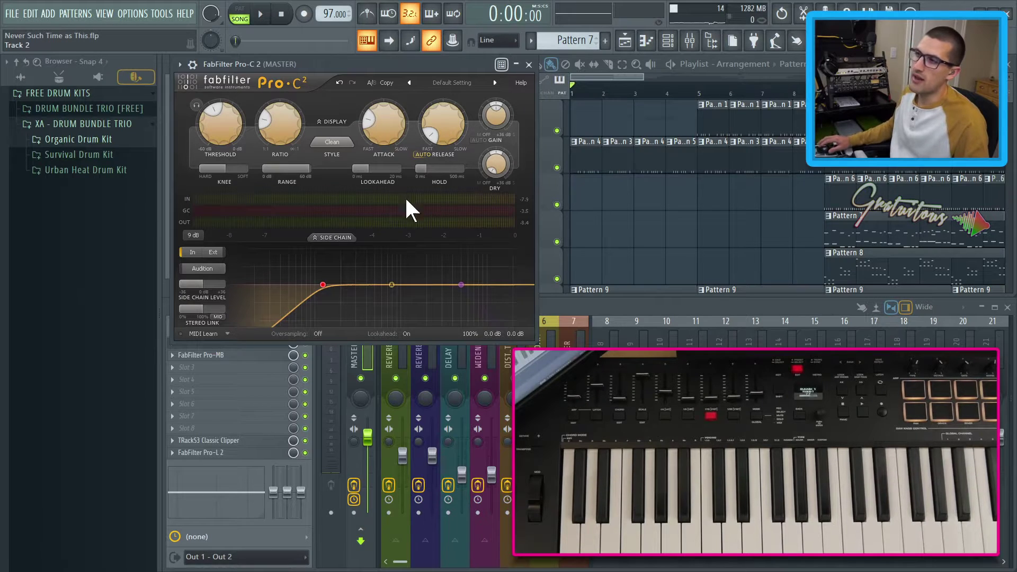
- Play the song while adjusting Pro-C 2's compression and output level from the hardware controller, fit the Playlist view, and stop playback
{"action": "key", "text": "space"}
{"action": "left_click_drag", "start_coordinate": [246, 62], "coordinate": [235, 63]}
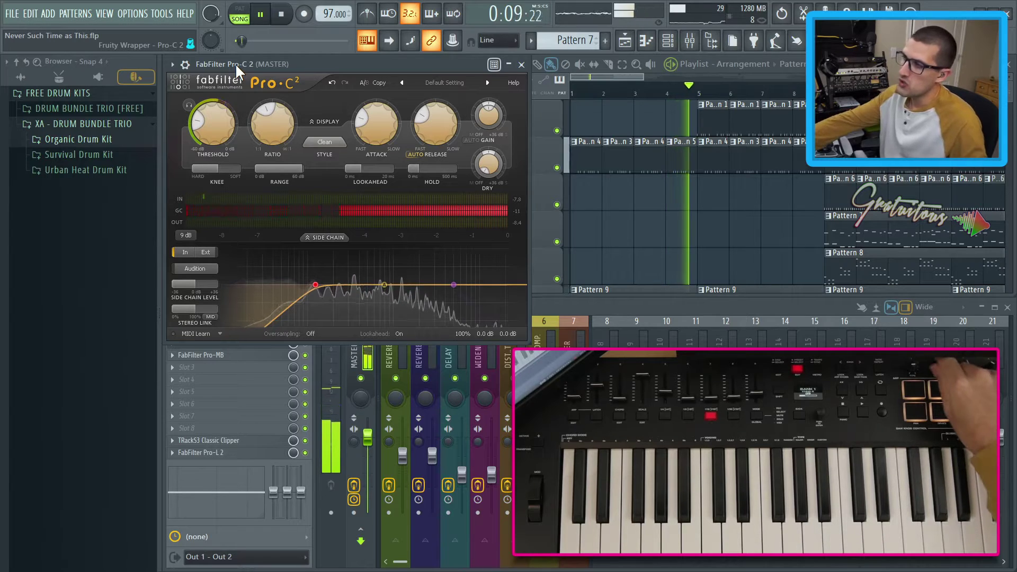
{"action": "mouse_move", "coordinate": [218, 130]}
{"action": "mouse_move", "coordinate": [283, 125]}
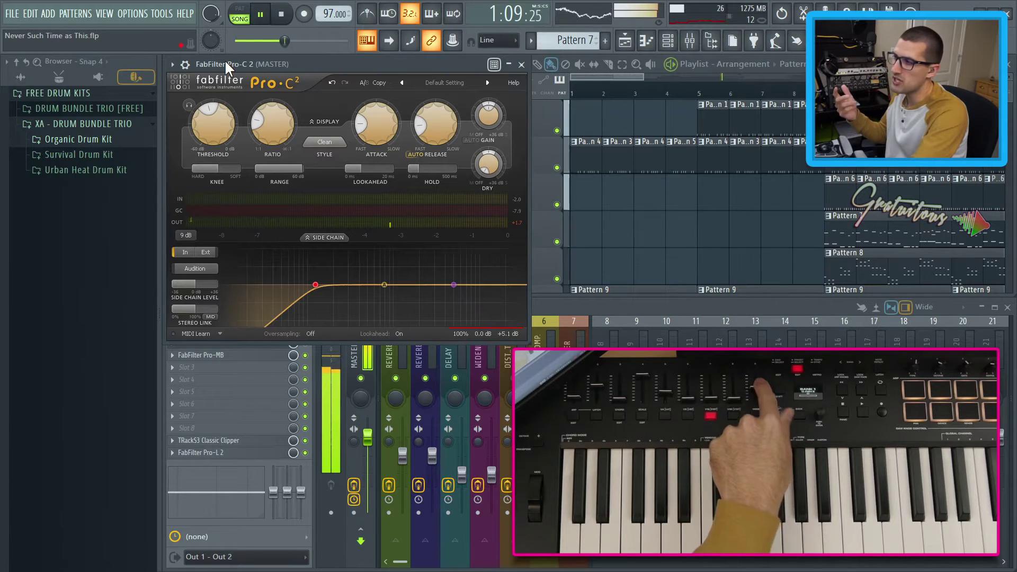
{"action": "mouse_move", "coordinate": [510, 334]}
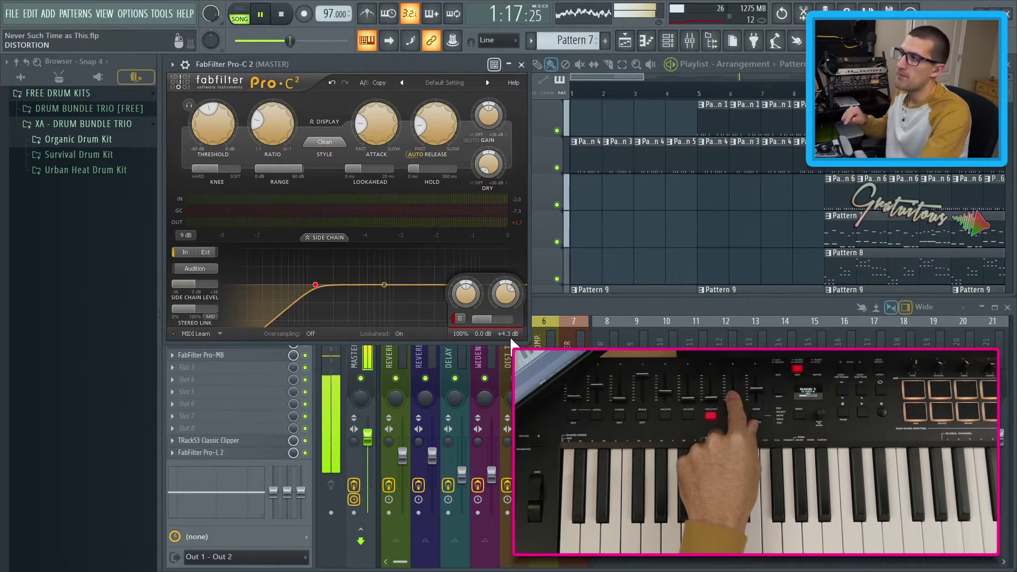
{"action": "right_click", "coordinate": [717, 254], "text": "ctrl"}
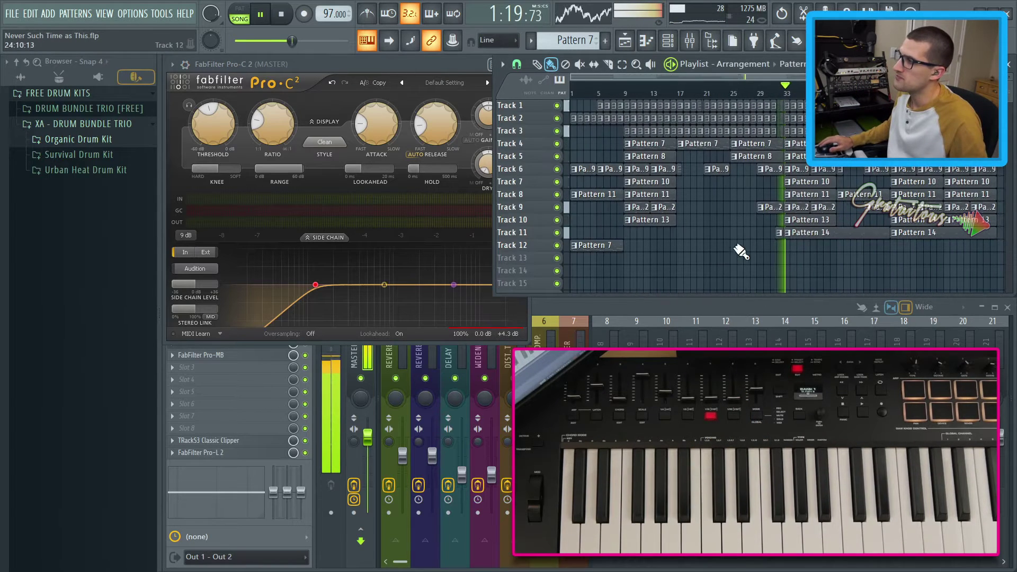
{"action": "left_click", "coordinate": [449, 63]}
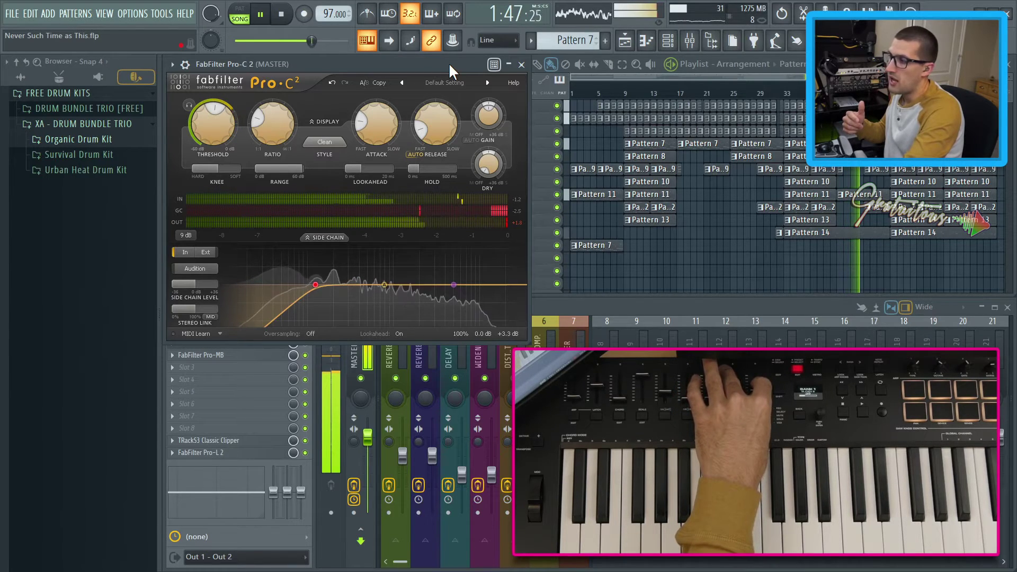
{"action": "key", "text": "space"}
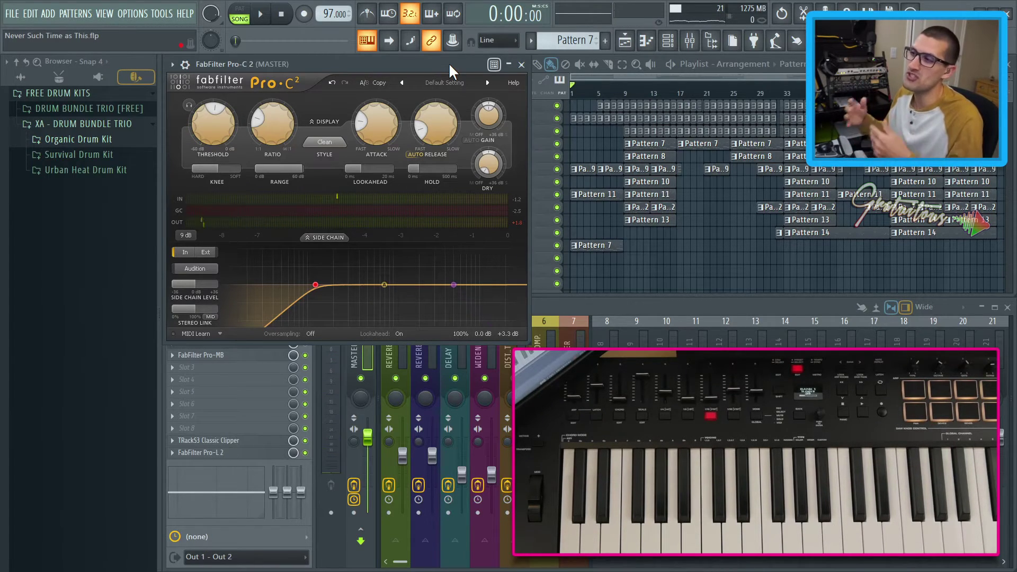
- Close Pro-C 2 and look through the 2 Snares folder of the Organic Drum Kit
{"action": "key", "text": "Escape"}
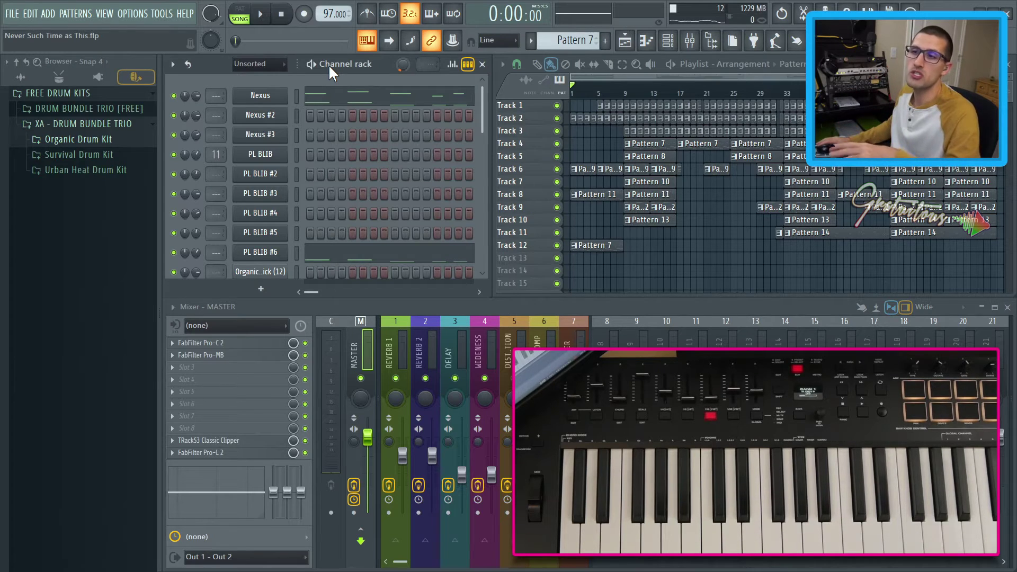
{"action": "left_click", "coordinate": [126, 148]}
{"action": "left_click", "coordinate": [124, 155]}
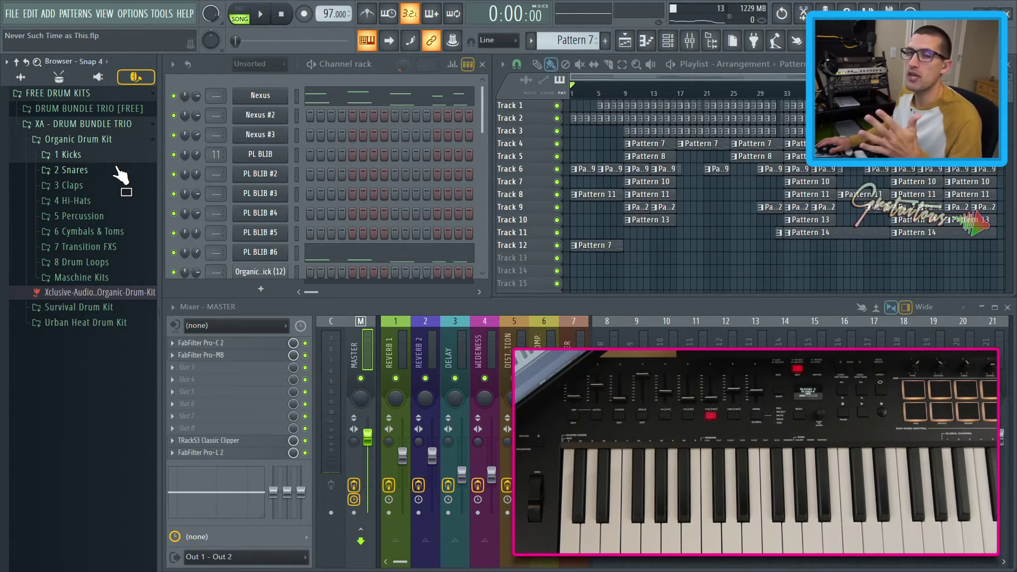
{"action": "left_click", "coordinate": [117, 169]}
{"action": "scroll", "coordinate": [119, 186], "scroll_direction": "down", "scroll_amount": 15}
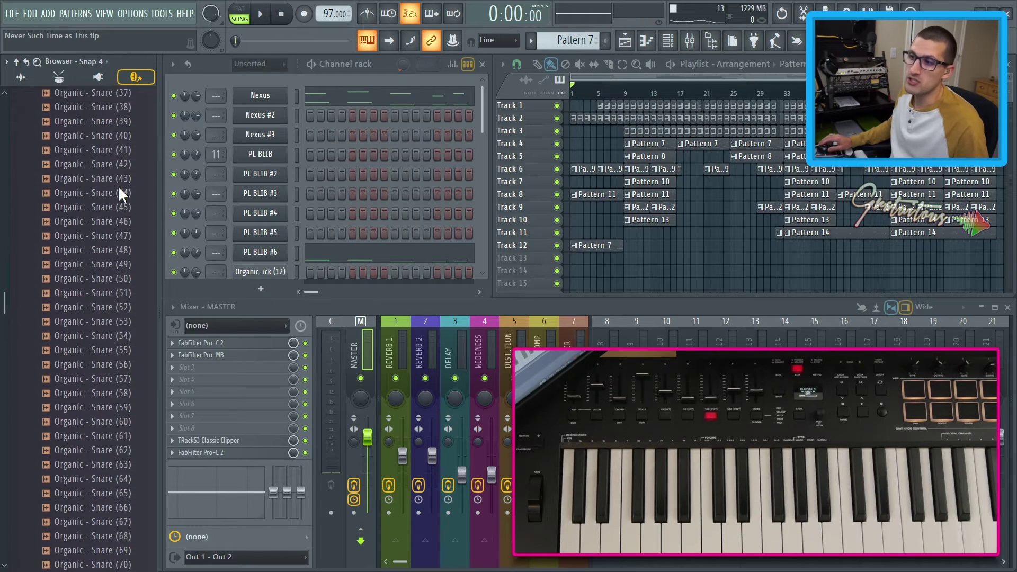
{"action": "scroll", "coordinate": [118, 186], "scroll_direction": "down", "scroll_amount": 4}
{"action": "scroll", "coordinate": [118, 185], "scroll_direction": "up", "scroll_amount": 18}
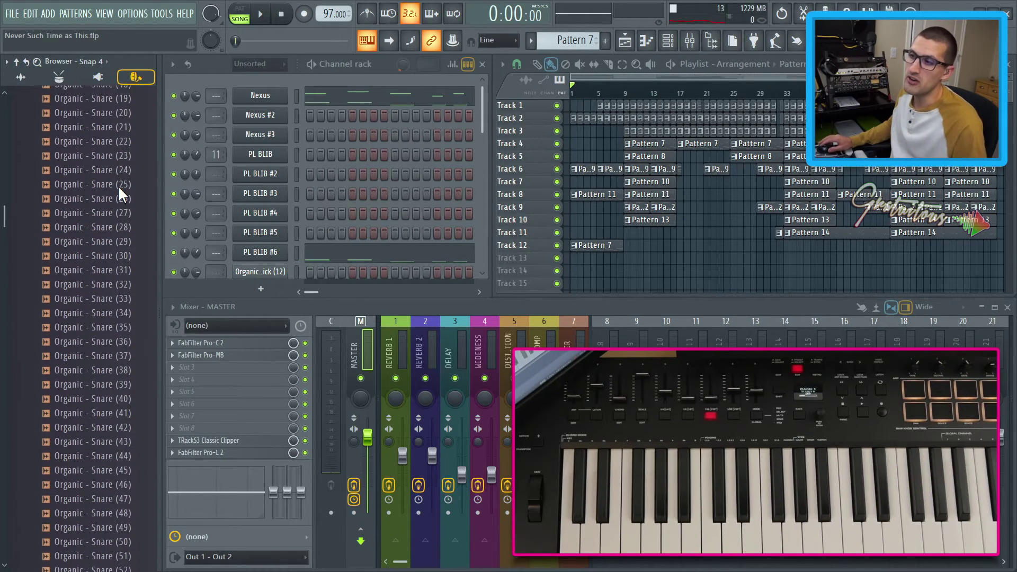
{"action": "scroll", "coordinate": [119, 185], "scroll_direction": "up", "scroll_amount": 3}
{"action": "left_click", "coordinate": [122, 169]}
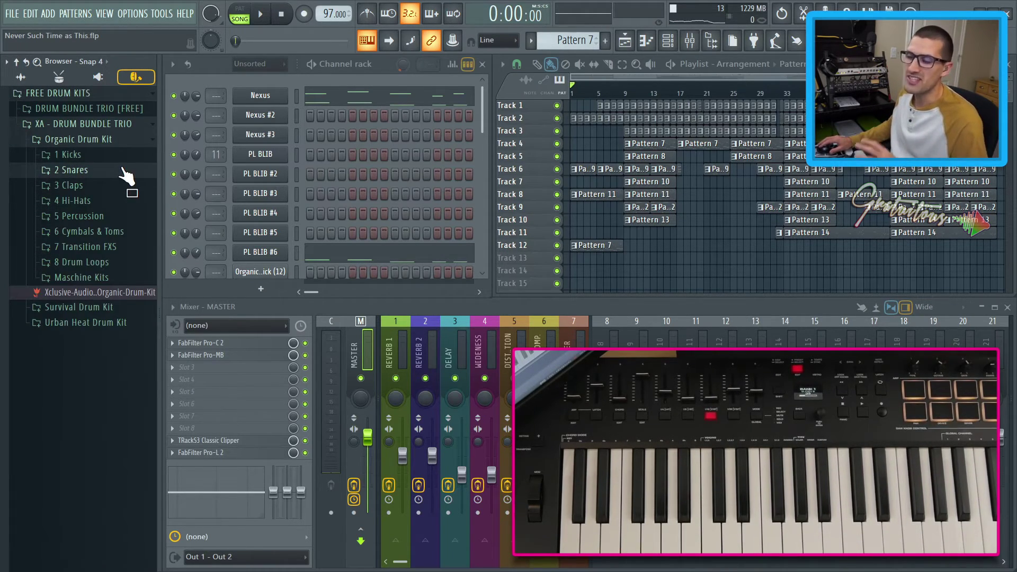
- Look through the 3 Claps folder, audition Organic kick samples 2 and 4, and collapse the Organic Drum Kit
{"action": "left_click", "coordinate": [101, 185]}
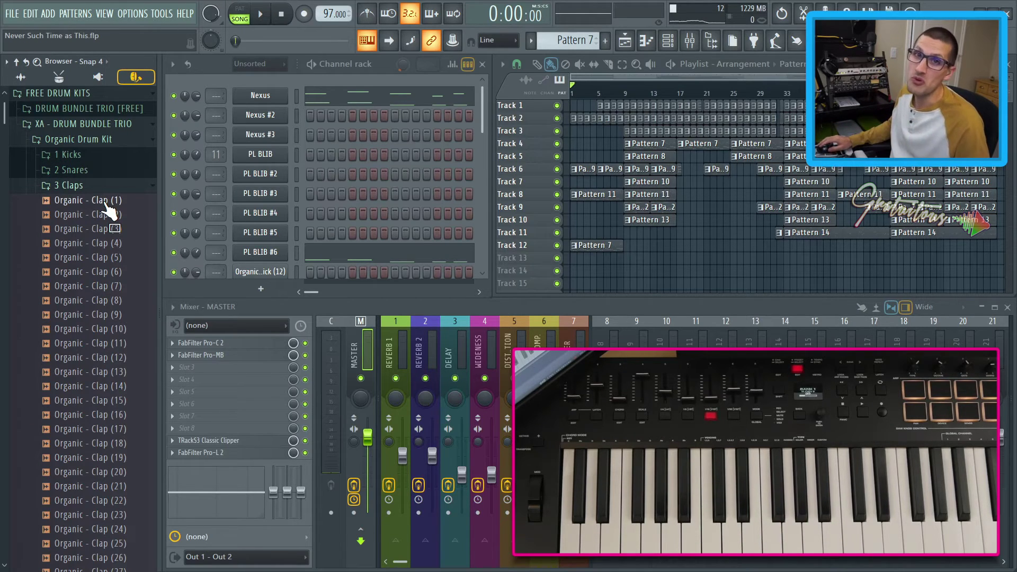
{"action": "scroll", "coordinate": [108, 210], "scroll_direction": "down", "scroll_amount": 7}
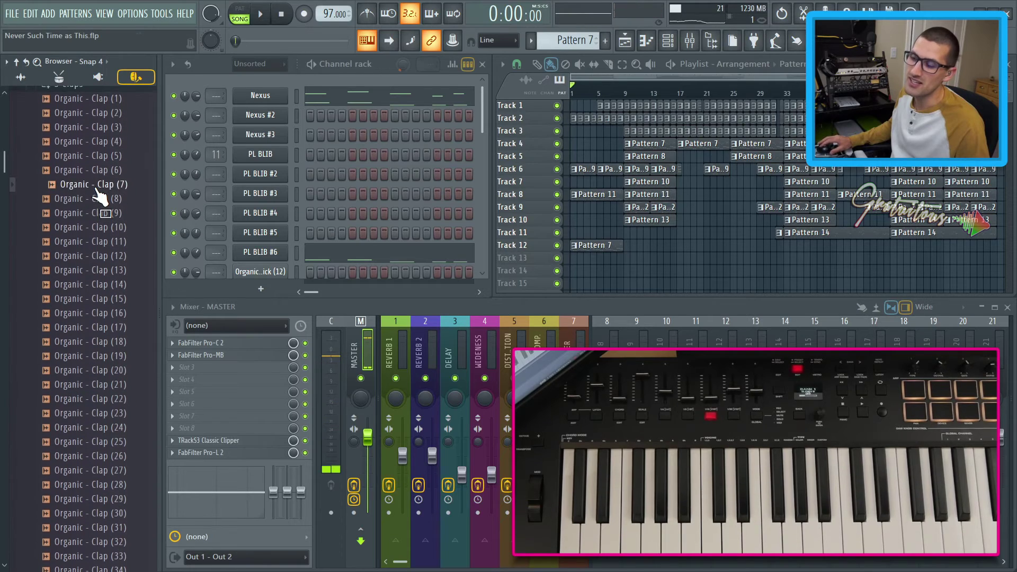
{"action": "scroll", "coordinate": [101, 199], "scroll_direction": "up", "scroll_amount": 7}
{"action": "left_click", "coordinate": [97, 186]}
{"action": "left_click", "coordinate": [98, 154]}
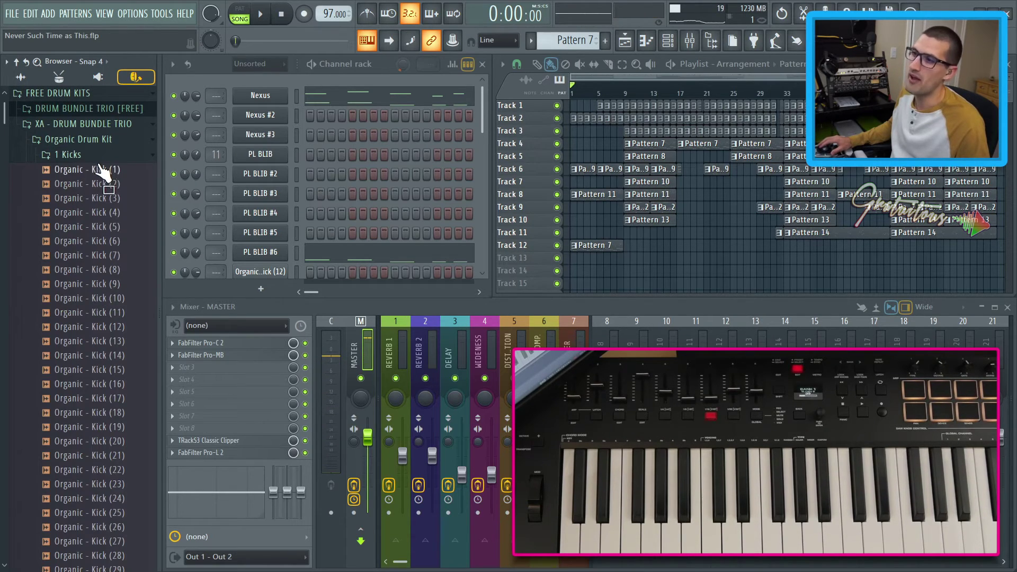
{"action": "left_click", "coordinate": [101, 185]}
{"action": "left_click", "coordinate": [99, 213]}
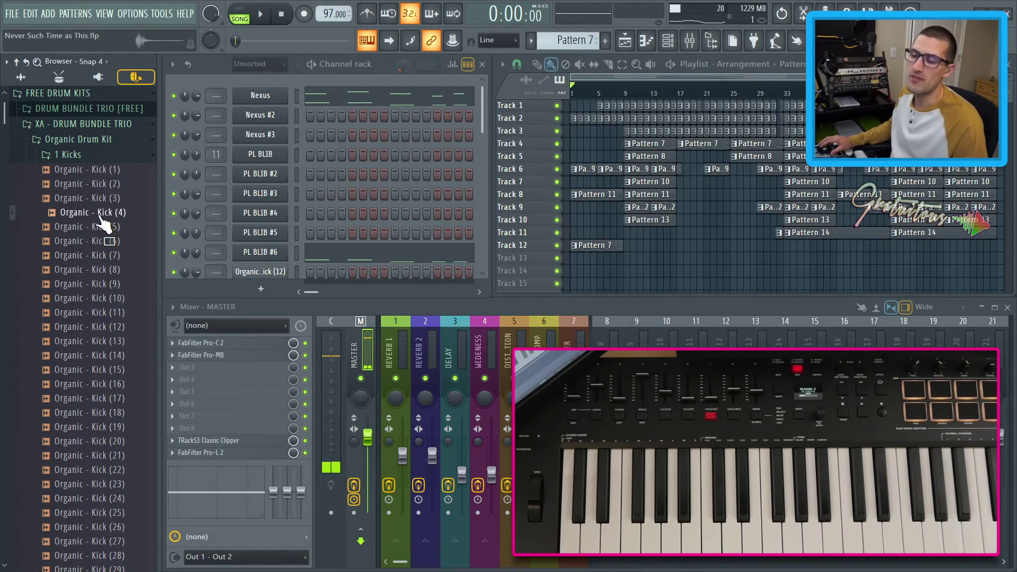
{"action": "left_click", "coordinate": [112, 155]}
{"action": "left_click", "coordinate": [120, 140]}
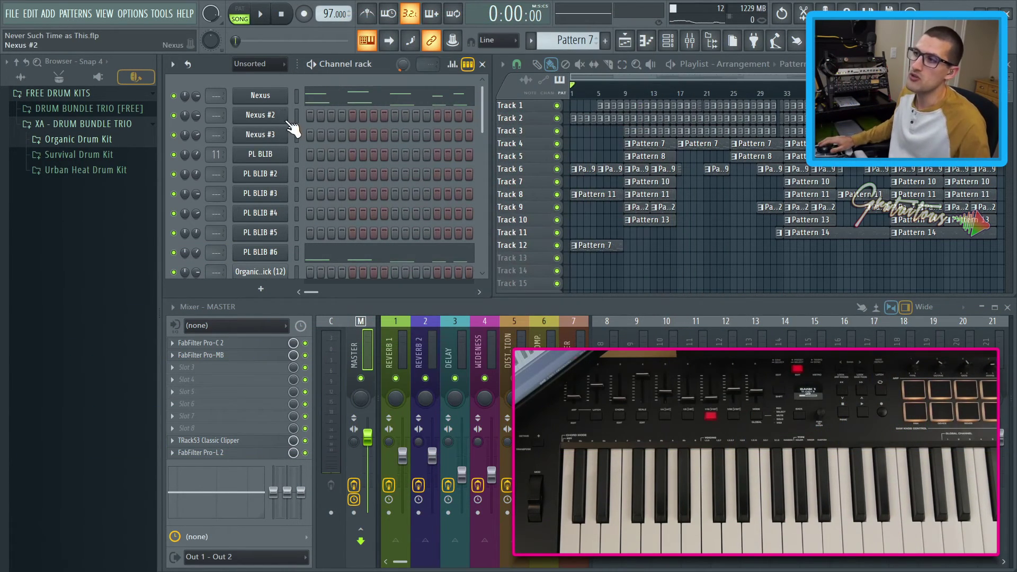
- Review the Nexus channel volume's link options and its Remote control settings through Multilink, closing the dialog without linking
{"action": "right_click", "coordinate": [198, 94]}
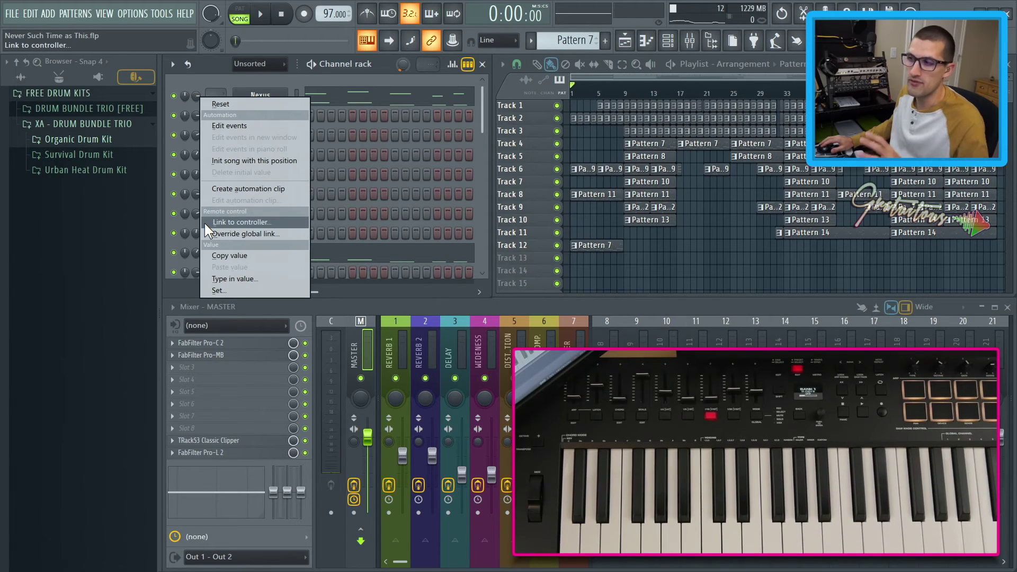
{"action": "left_click", "coordinate": [331, 59]}
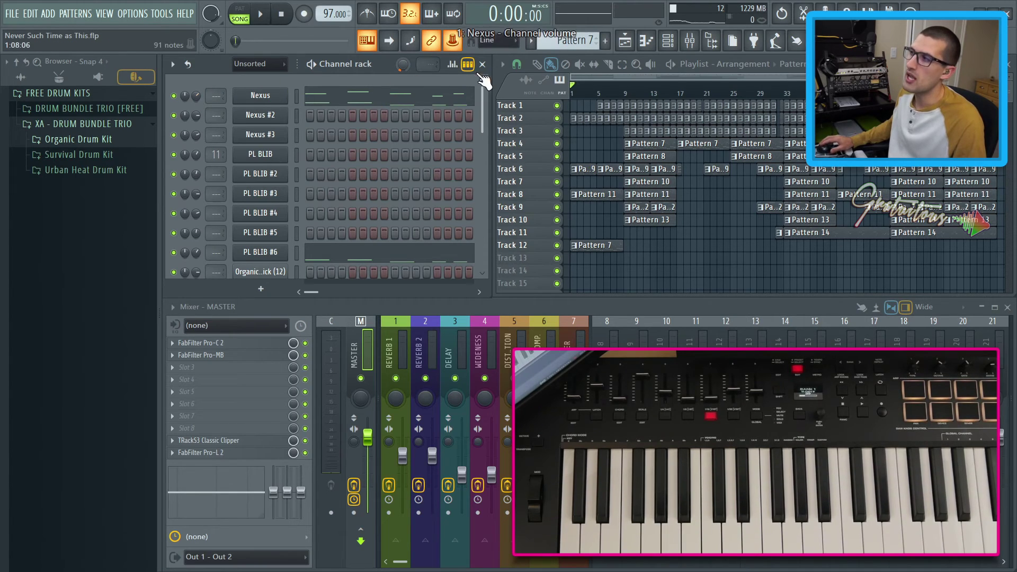
{"action": "right_click", "coordinate": [452, 45]}
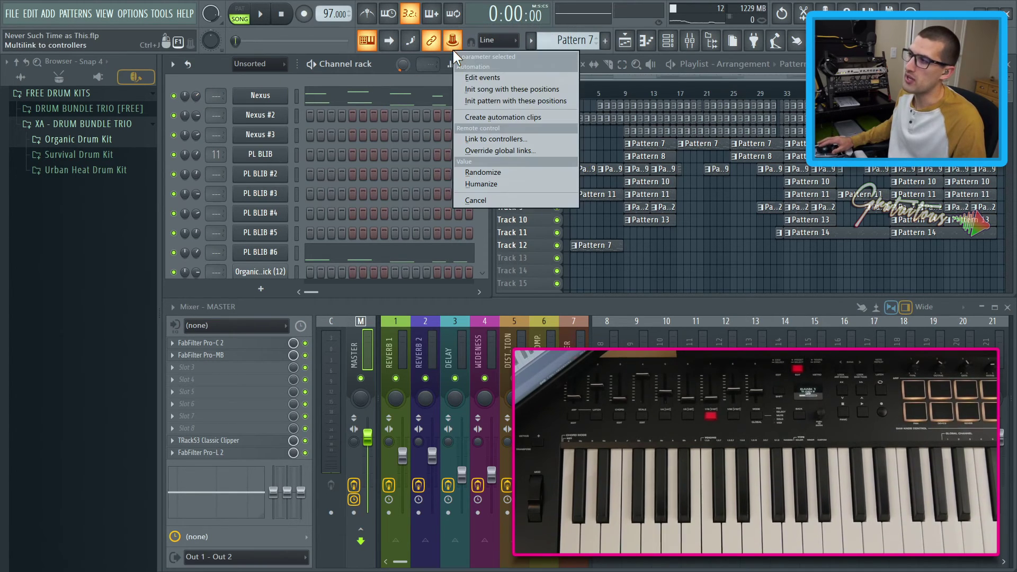
{"action": "left_click", "coordinate": [479, 139]}
{"action": "left_click_drag", "start_coordinate": [491, 179], "coordinate": [310, 160]}
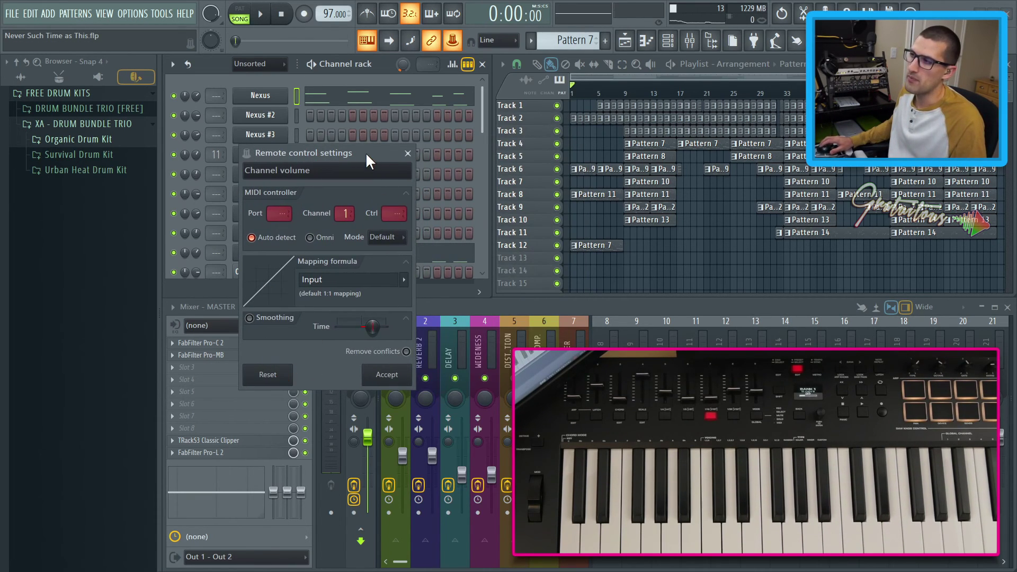
{"action": "key", "text": "Escape"}
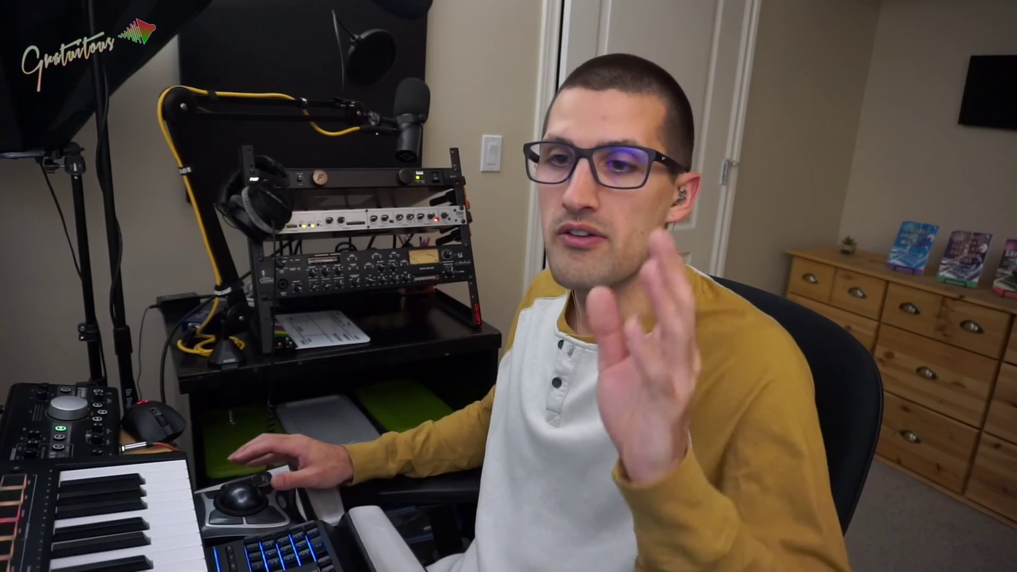